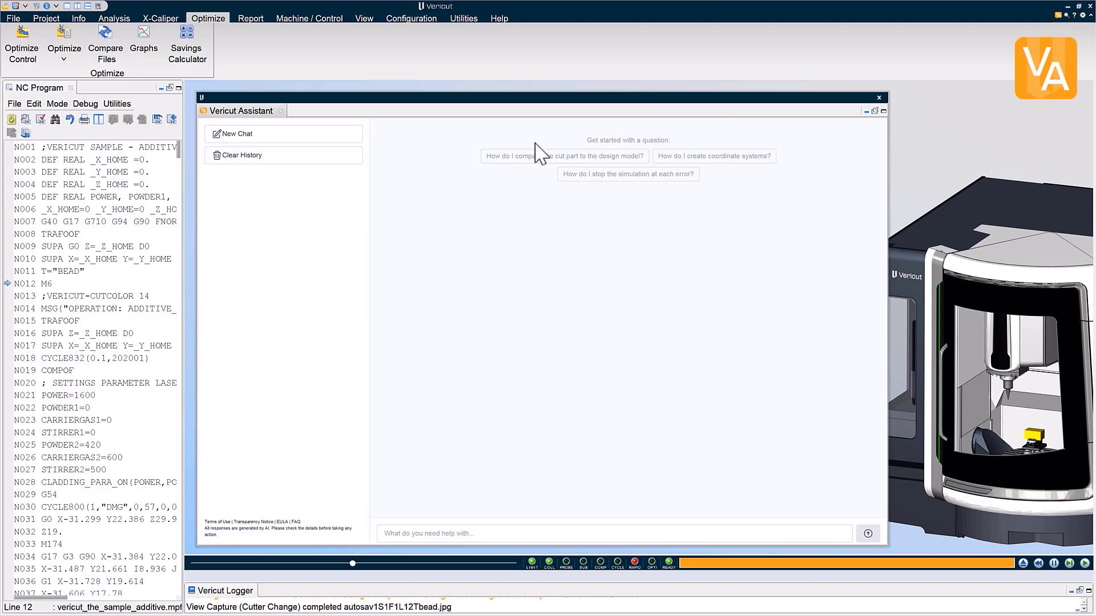
- Ask the Vericut Assistant the suggested question "How do I compare the cut part to the design model?" and read through the answer
{"action": "left_click", "coordinate": [534, 157]}
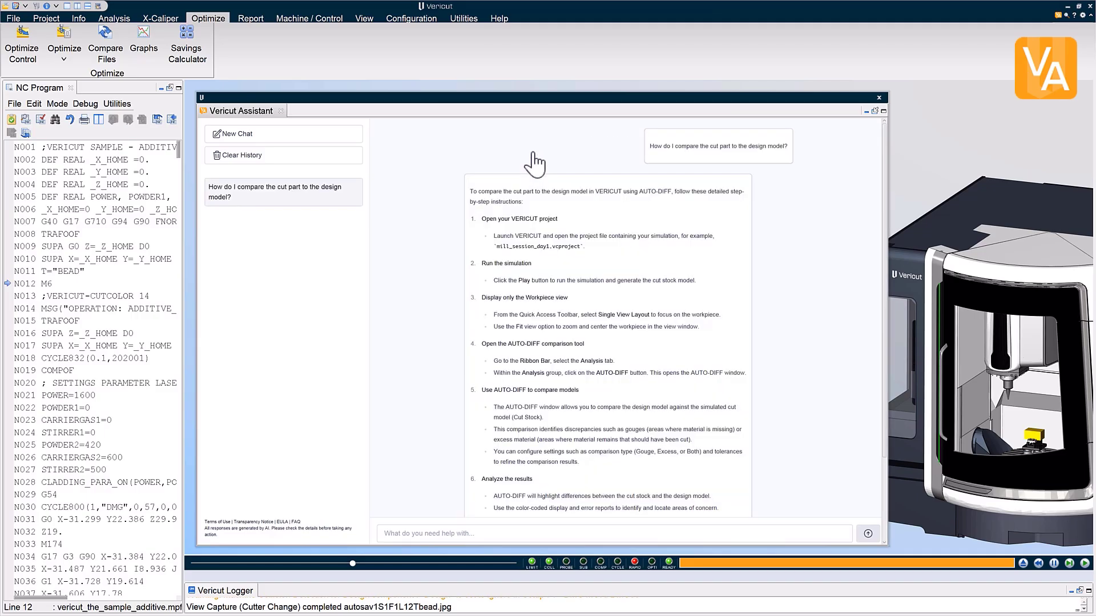
{"action": "scroll", "coordinate": [740, 294], "scroll_direction": "down", "scroll_amount": 2}
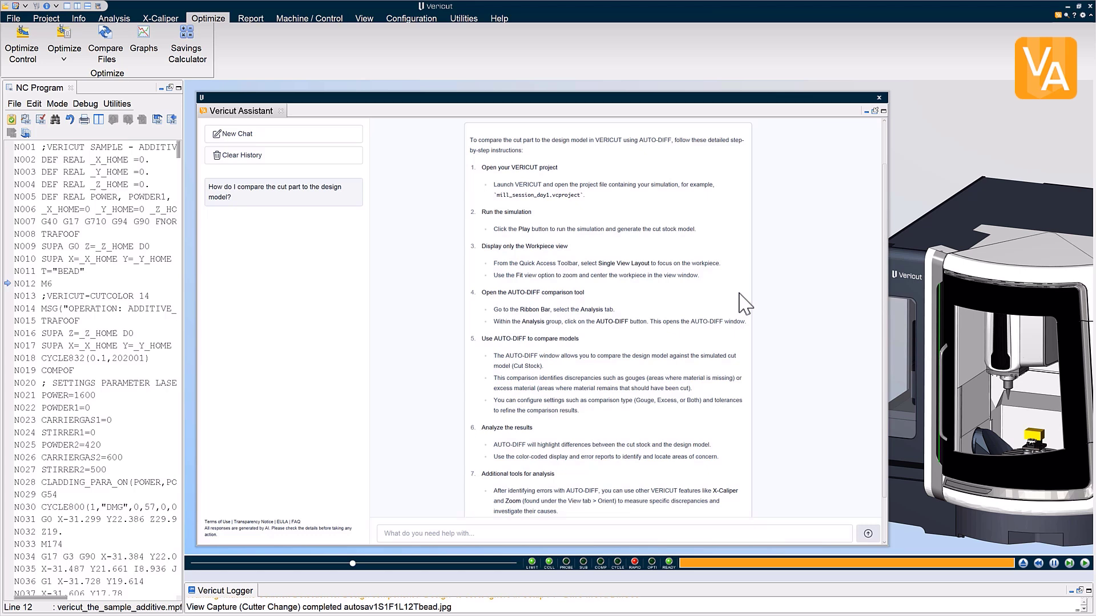
{"action": "scroll", "coordinate": [740, 303], "scroll_direction": "down", "scroll_amount": 2}
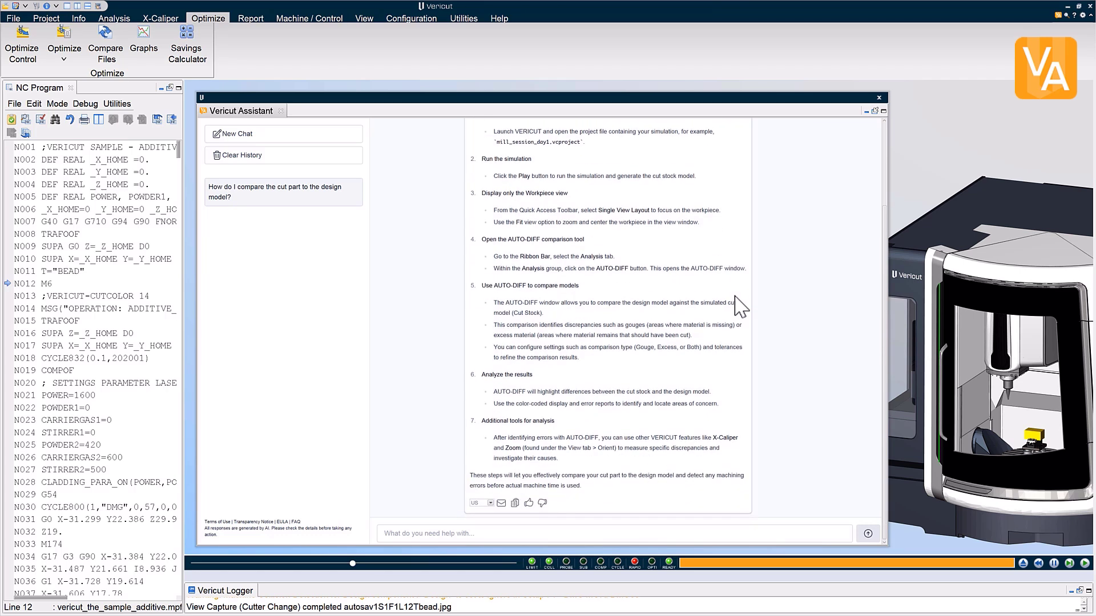
- Ask the assistant "How do I use AUTO-DIFF?" and read its instructions to the end
{"action": "left_click", "coordinate": [455, 532]}
{"action": "type", "text": "How do "}
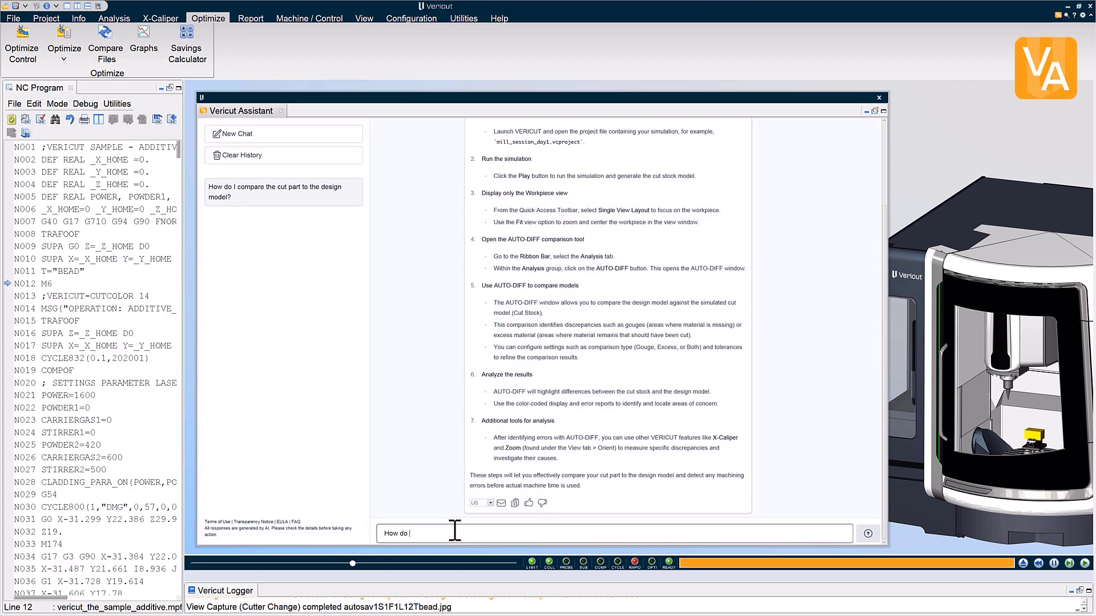
{"action": "type", "text": "I use AUTO-DIFF?"}
{"action": "key", "text": "Return"}
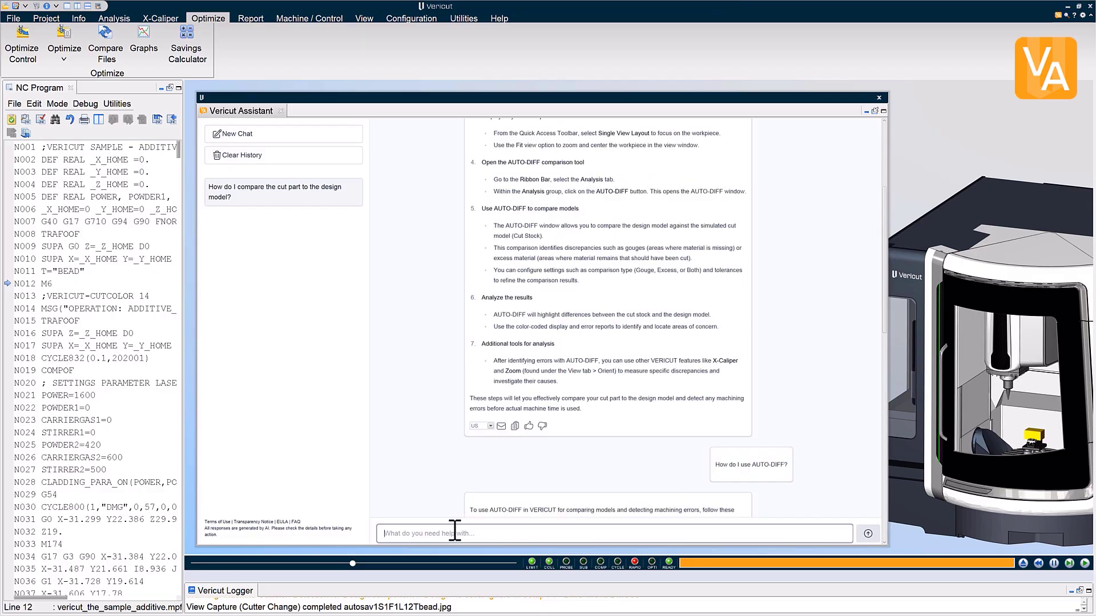
{"action": "scroll", "coordinate": [456, 468], "scroll_direction": "down", "scroll_amount": 2}
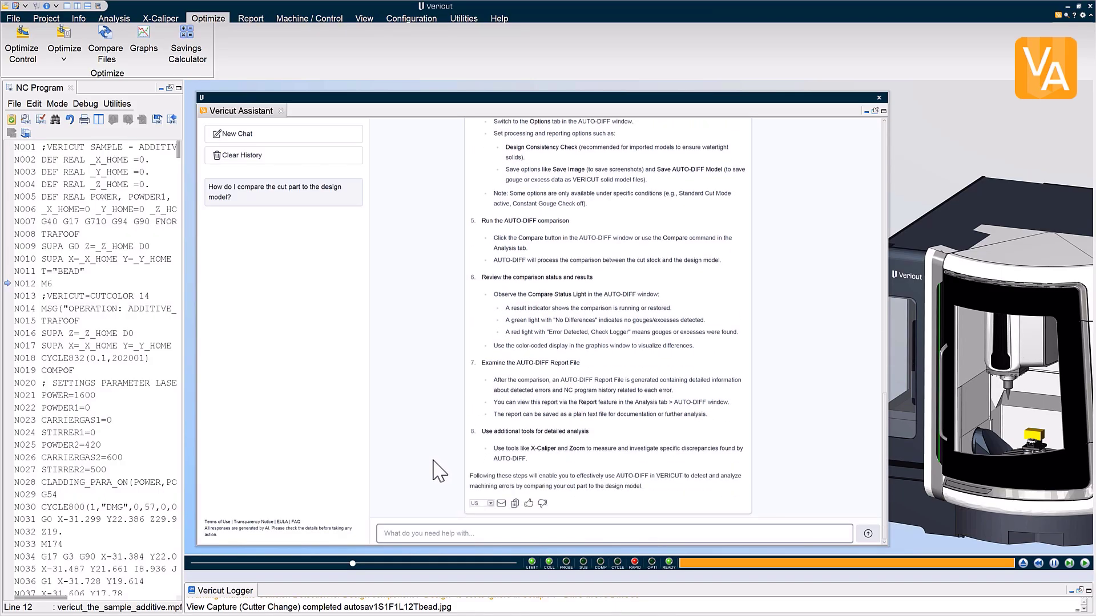
- Ask the assistant "How do I edit the HUD?"
{"action": "left_click", "coordinate": [415, 534]}
{"action": "type", "text": "How do I edit the HUD"}
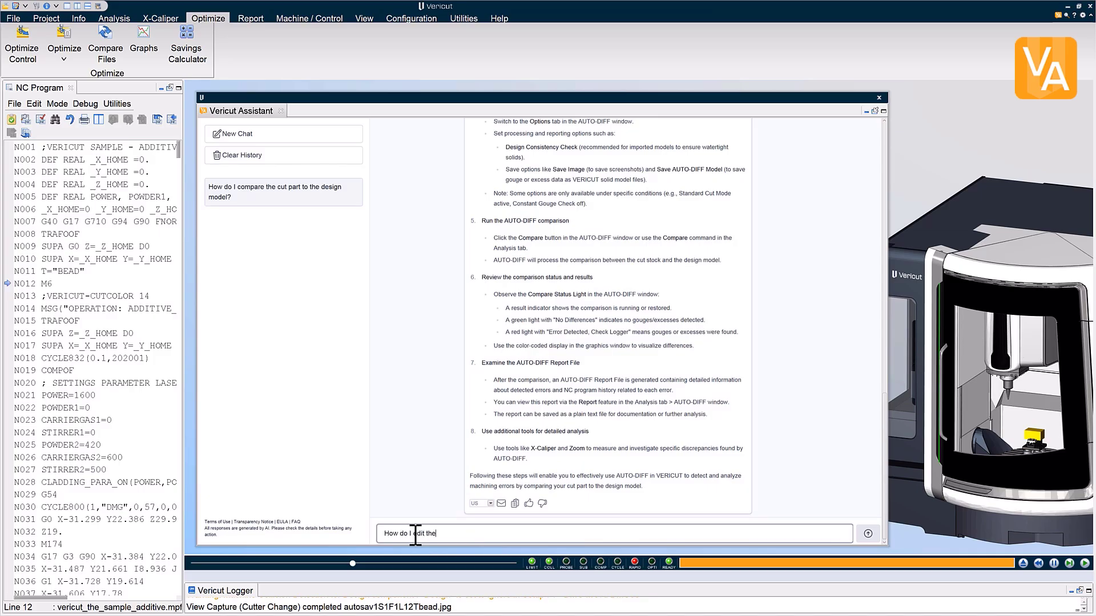
{"action": "type", "text": "?"}
{"action": "key", "text": "Return"}
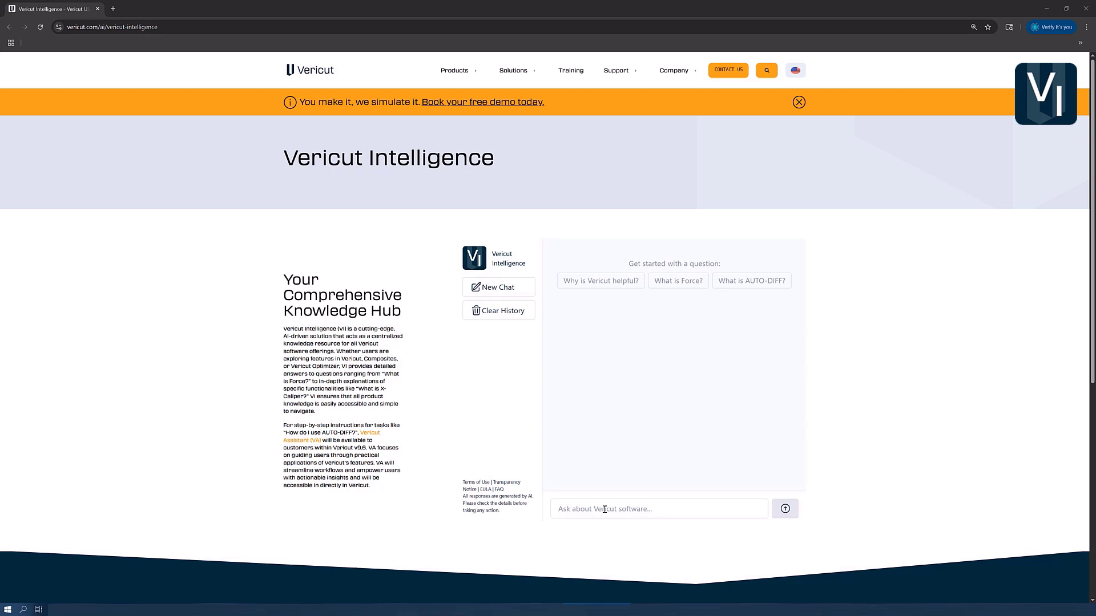
- Switch to the Vericut Intelligence web page and ask its chat "What is AUTO-DIFF?"
{"action": "left_click", "coordinate": [604, 510]}
{"action": "type", "text": "What is A"}
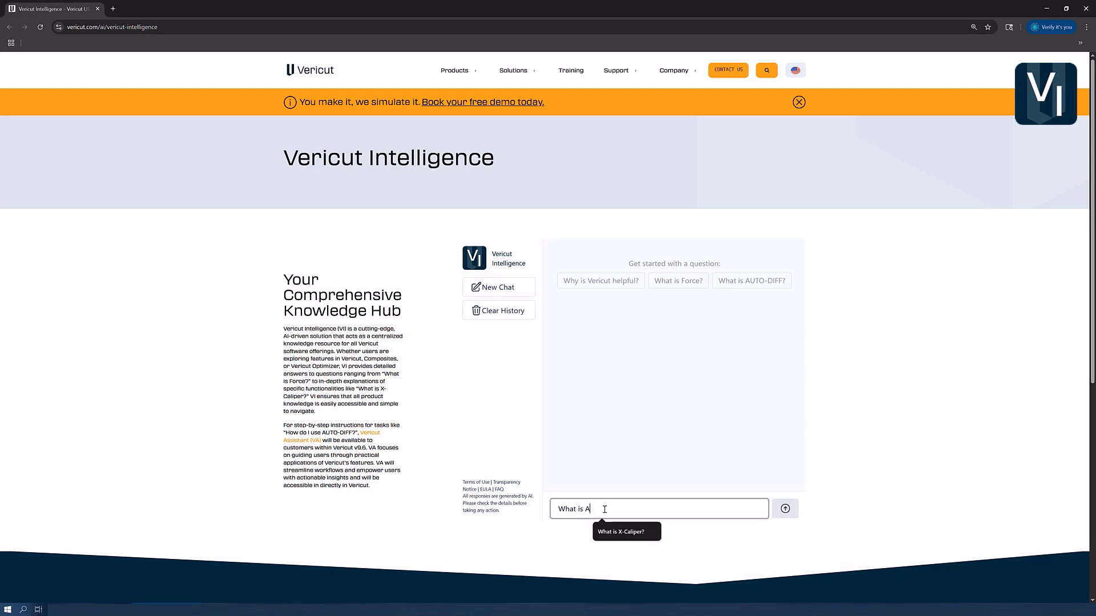
{"action": "type", "text": "UTO-DIFF?"}
{"action": "key", "text": "Return"}
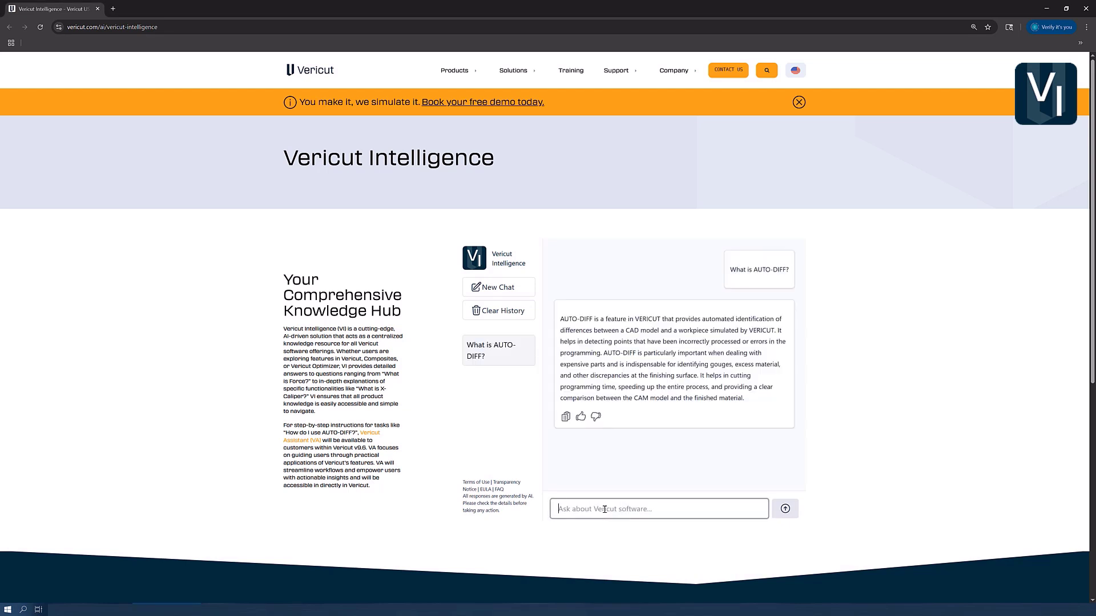
- Ask the Vericut Intelligence chat "What is CNC Machine Connect?"
{"action": "type", "text": "What i"}
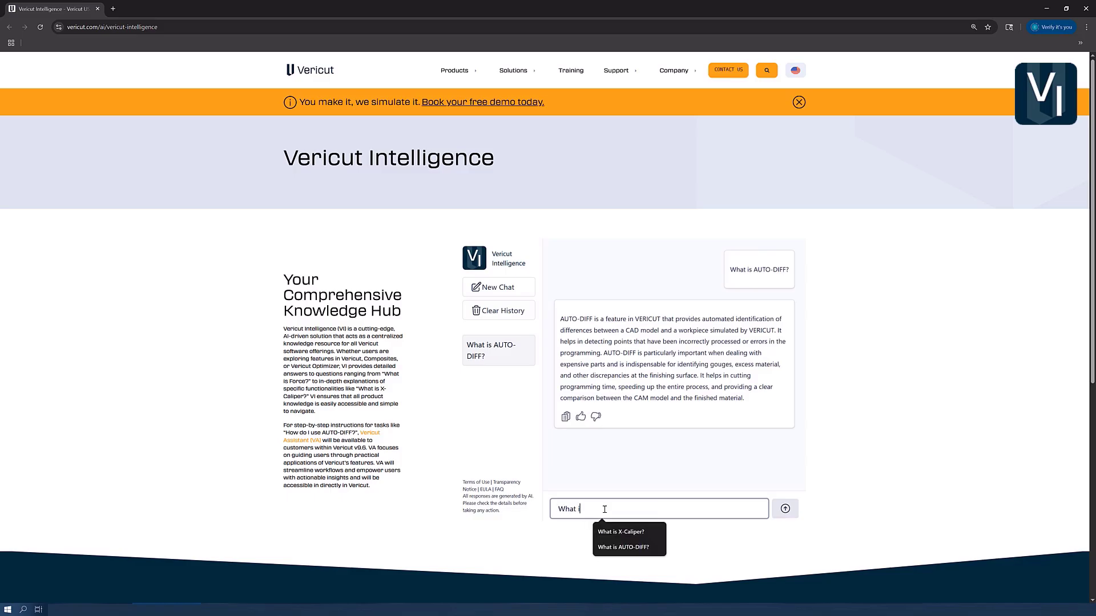
{"action": "type", "text": "s CNC Machine Con"}
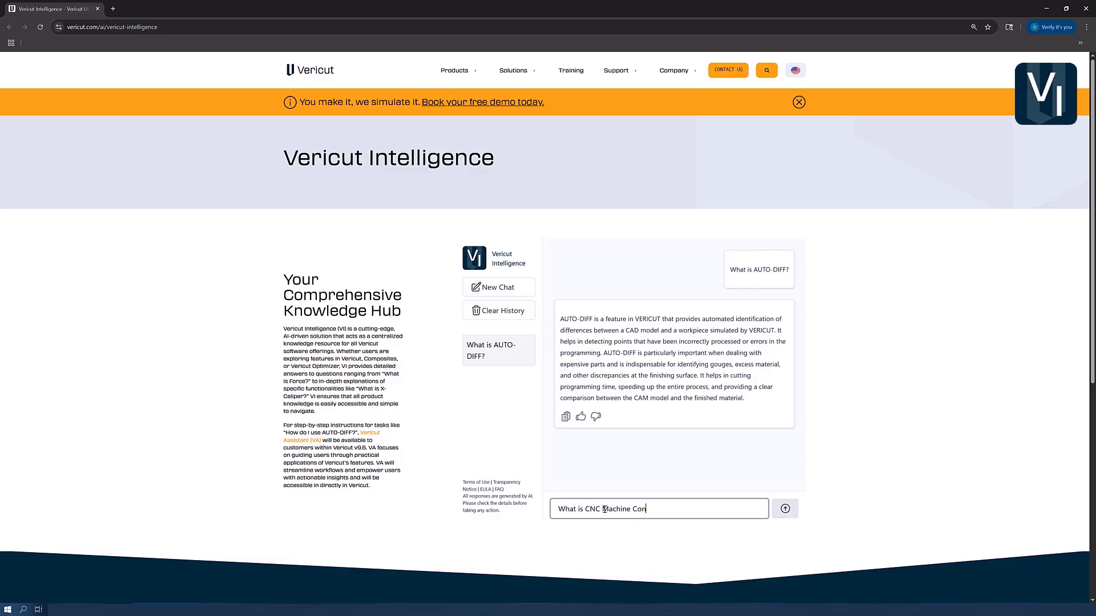
{"action": "type", "text": "nect?"}
{"action": "key", "text": "Return"}
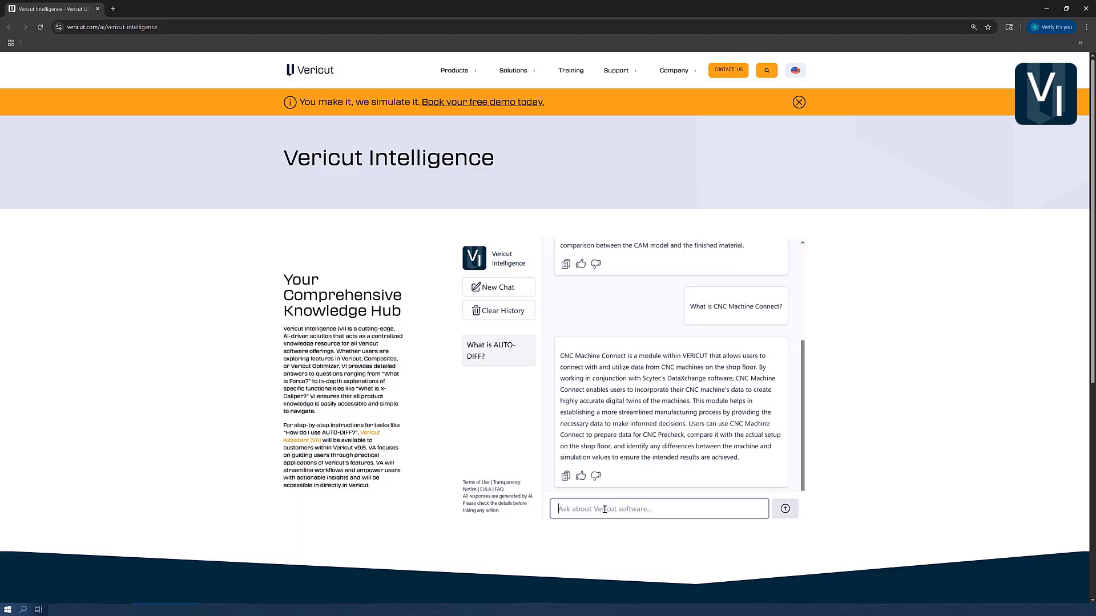
- Ask the chat two more questions, "What is VCS?" and "What is Vericut Force?"
{"action": "type", "text": "What is VCS?"}
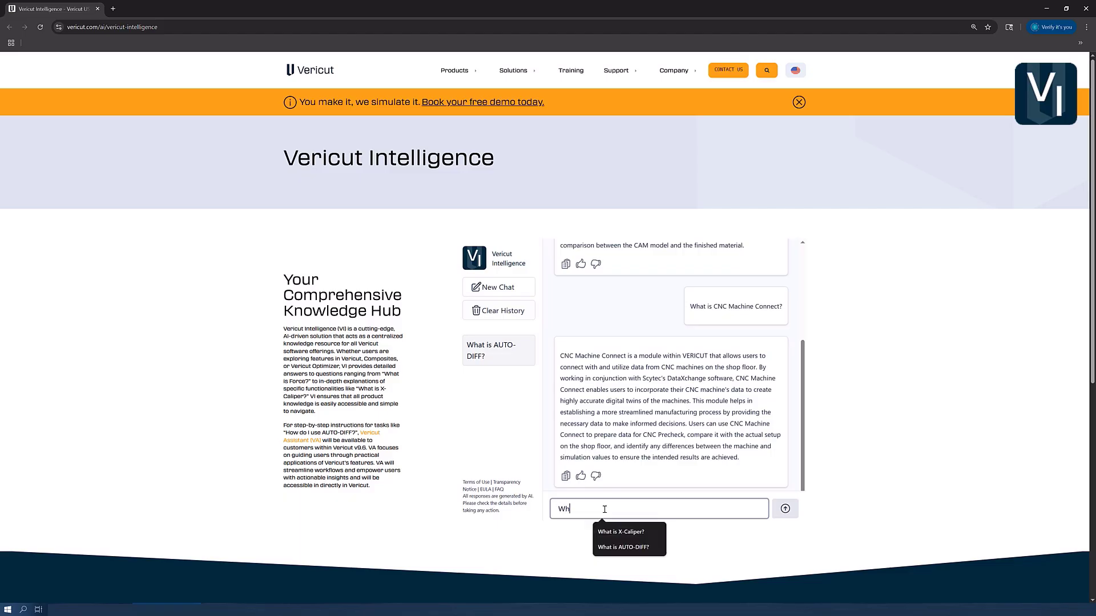
{"action": "key", "text": "Return"}
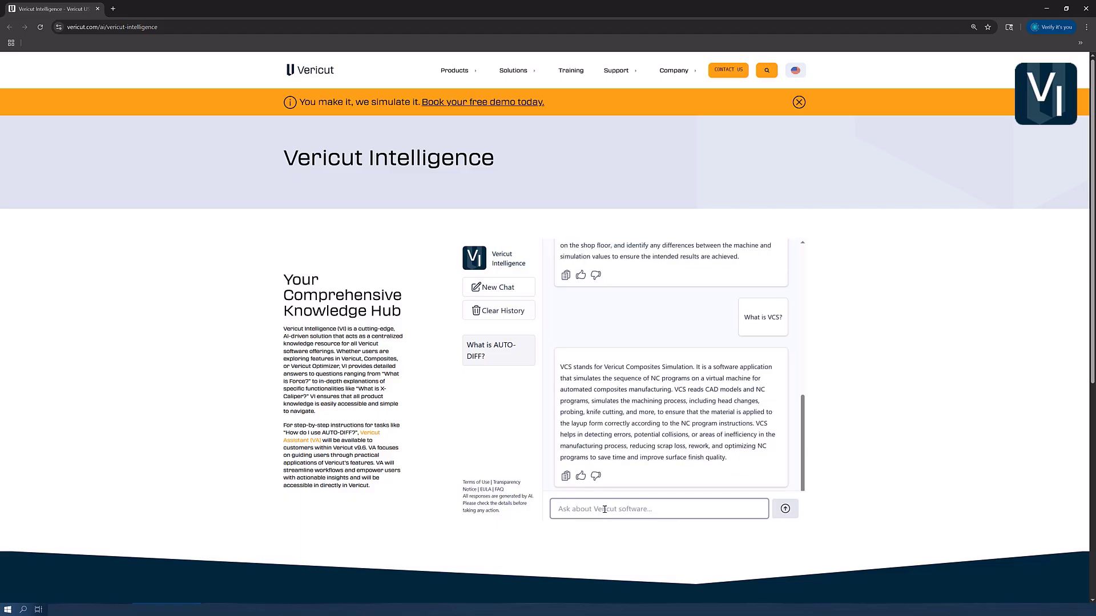
{"action": "type", "text": "What is Vericut Force?"}
{"action": "key", "text": "Return"}
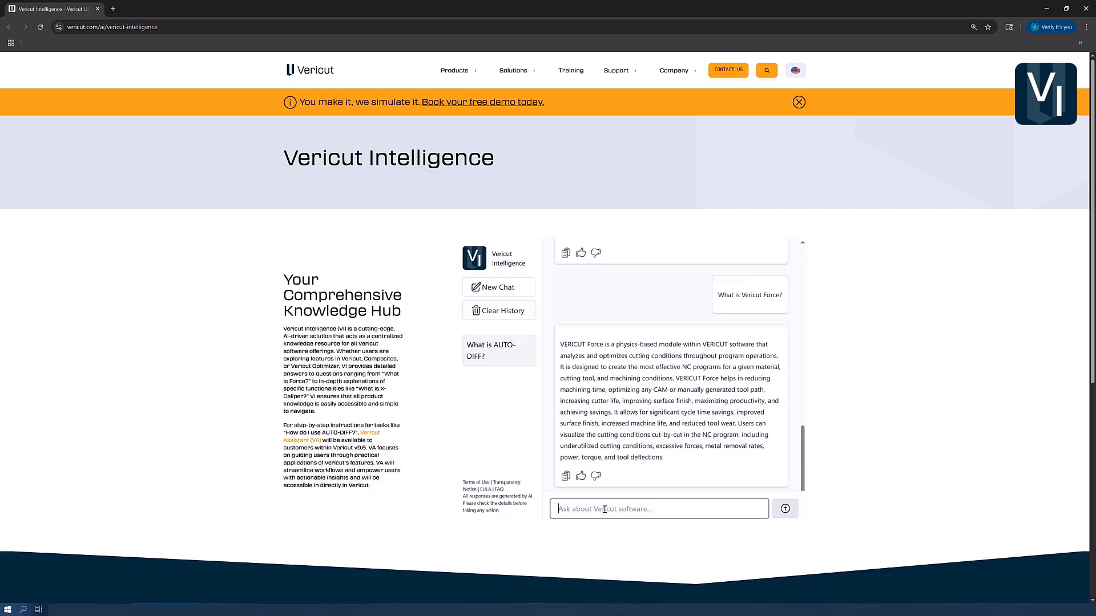
- Ask the Vericut Intelligence chat "What is X-Caliper?"
{"action": "type", "text": "What is X-Caliper"}
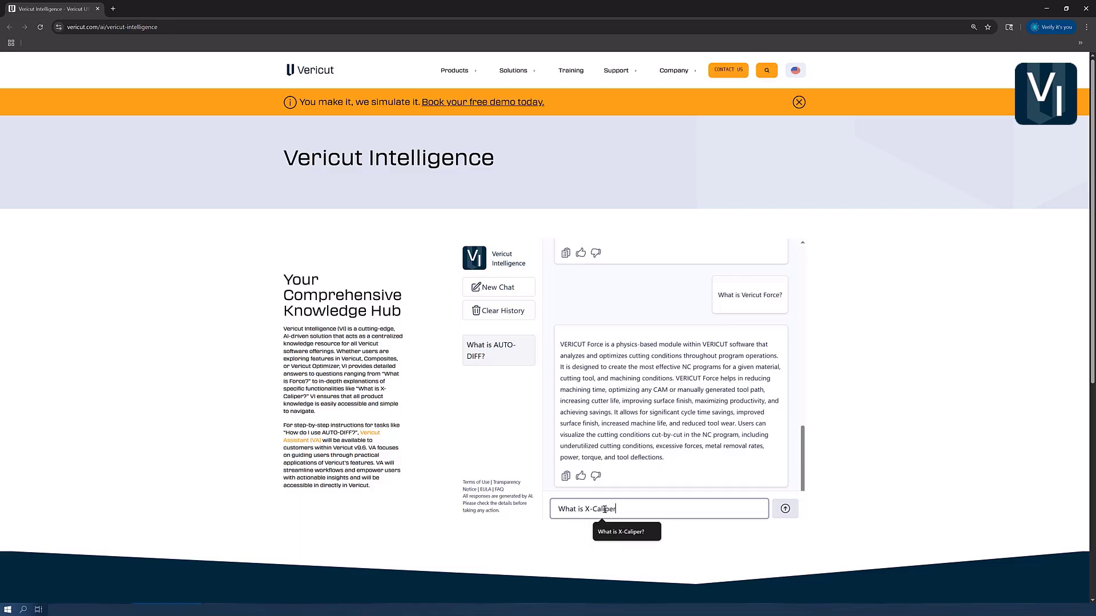
{"action": "type", "text": "?"}
{"action": "key", "text": "Return"}
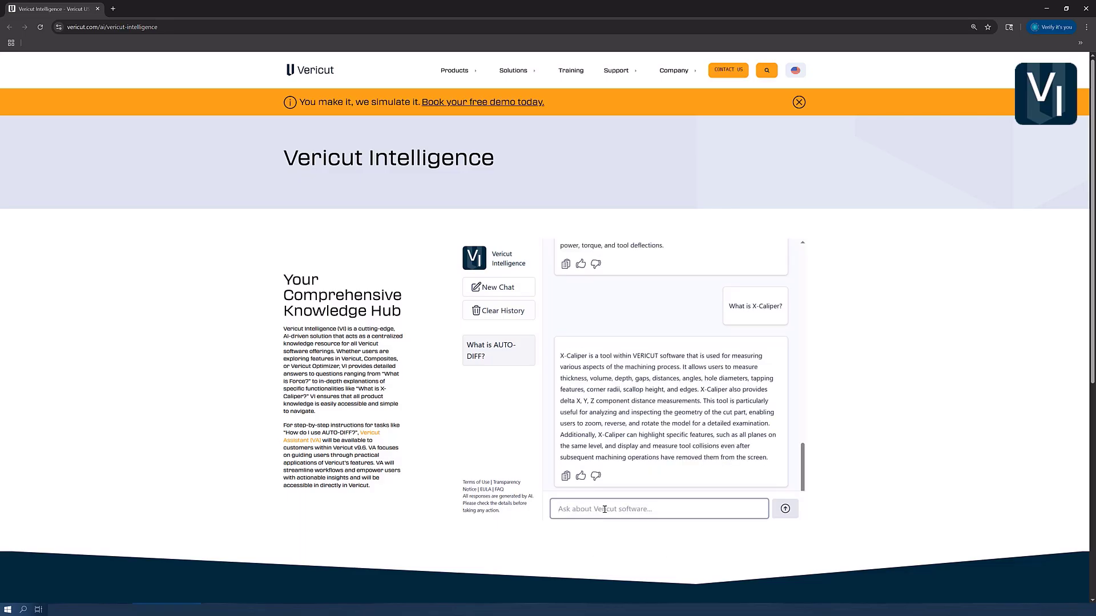
- Ask the chat "What is Optimizer?", followed by "What is the HUD?"
{"action": "type", "text": "What is "}
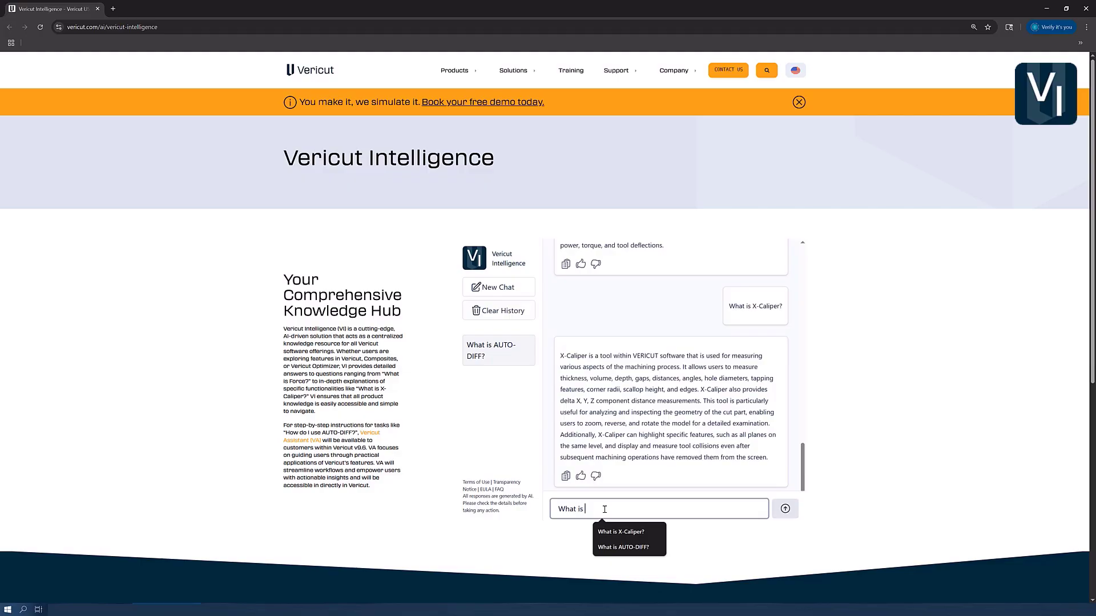
{"action": "type", "text": "Optimizer?"}
{"action": "key", "text": "Return"}
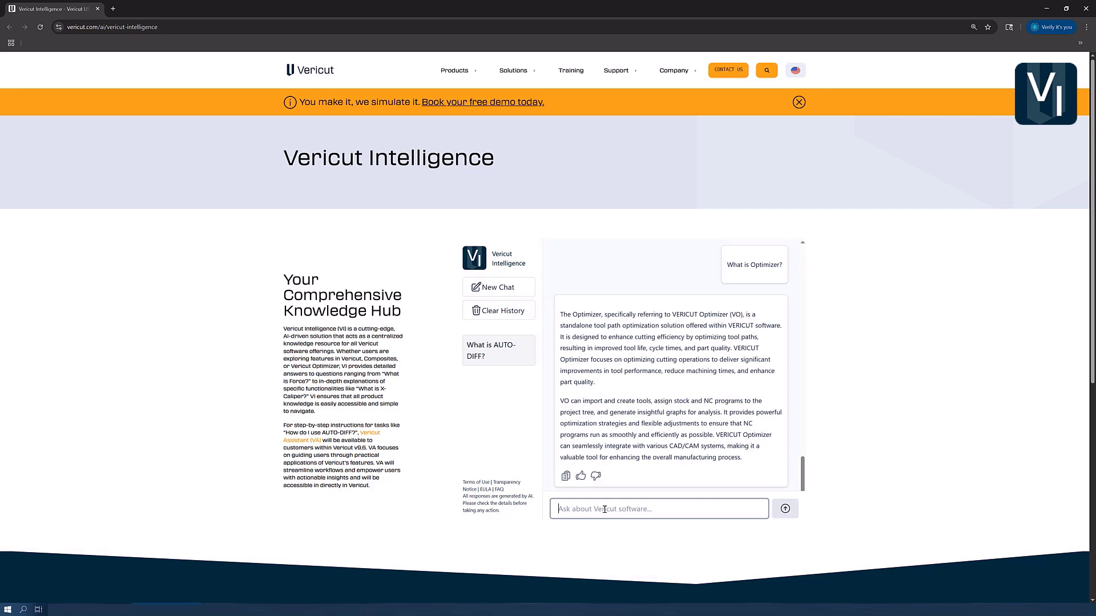
{"action": "type", "text": "What is the HUD?"}
{"action": "key", "text": "Return"}
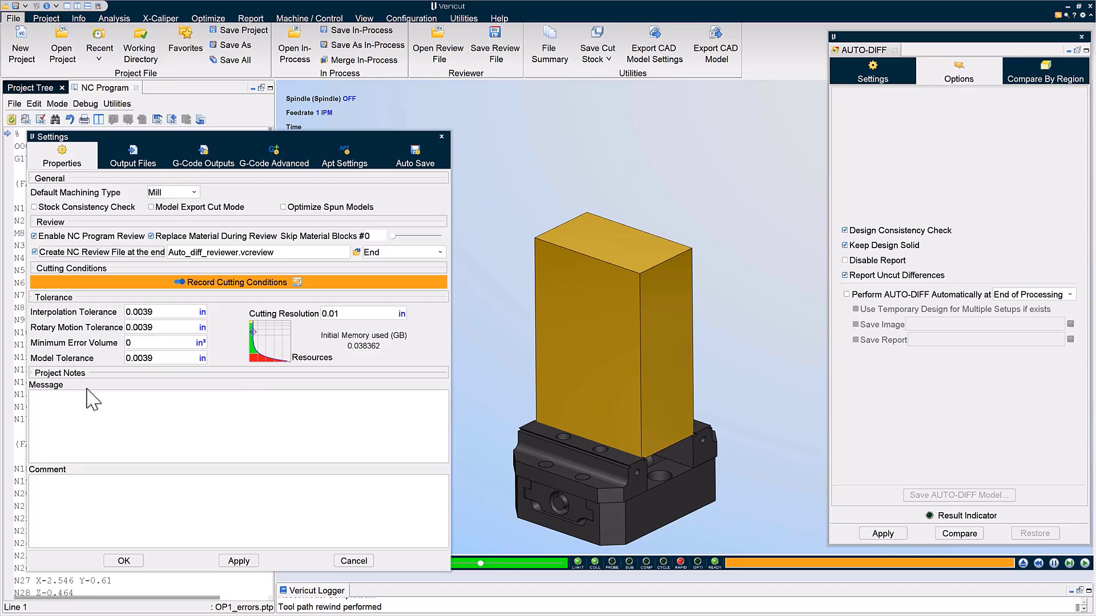
- In Vericut, accept the project settings, enable automatic AUTO-DIFF at End of Processing, and run the simulation
{"action": "left_click", "coordinate": [124, 561]}
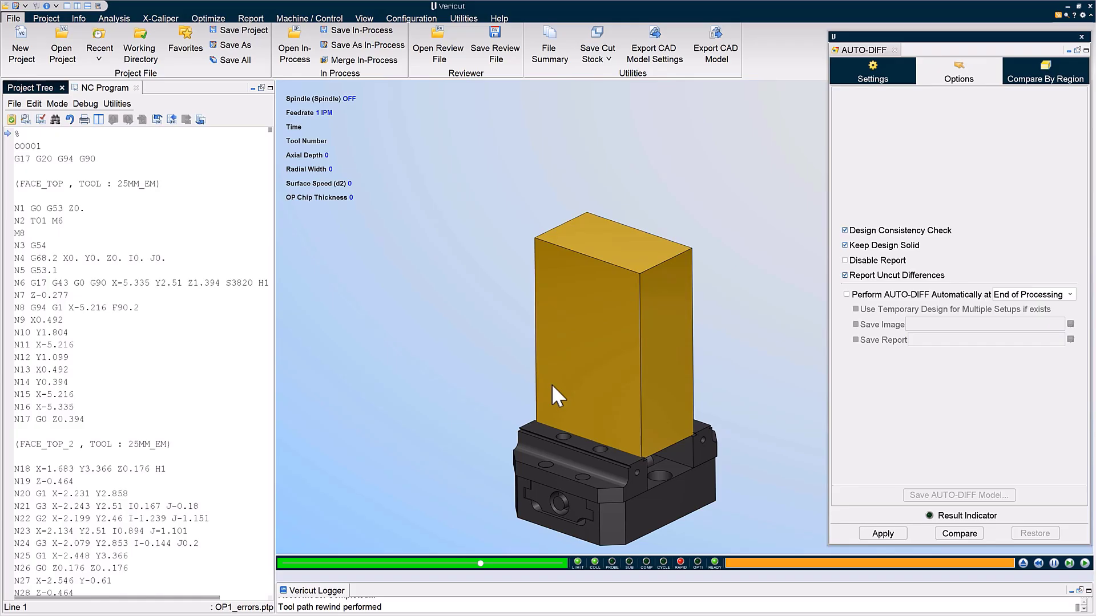
{"action": "left_click", "coordinate": [847, 294]}
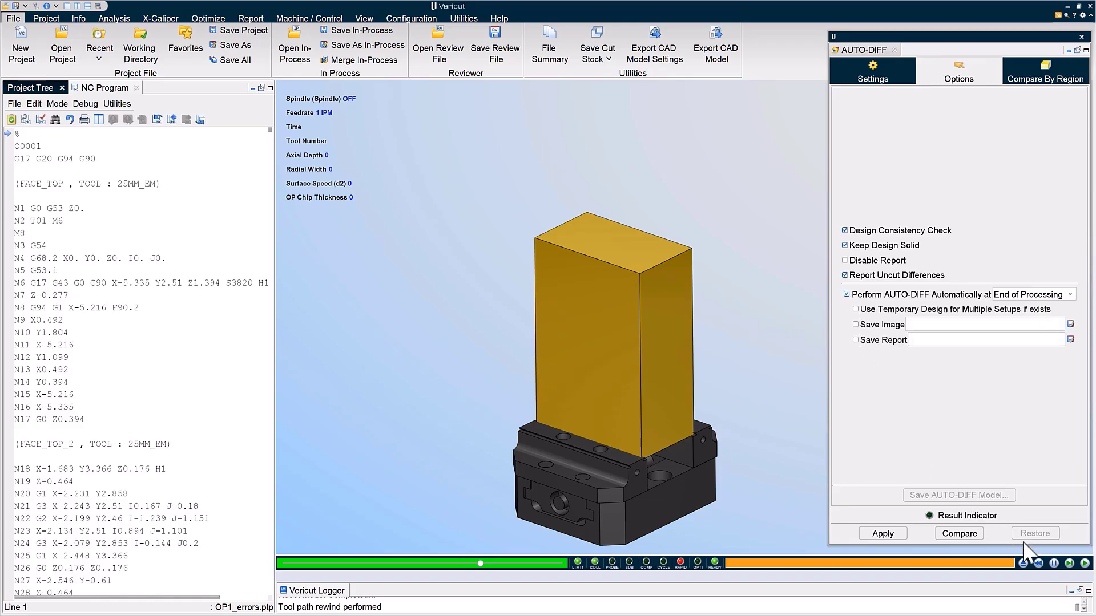
{"action": "left_click", "coordinate": [1085, 564]}
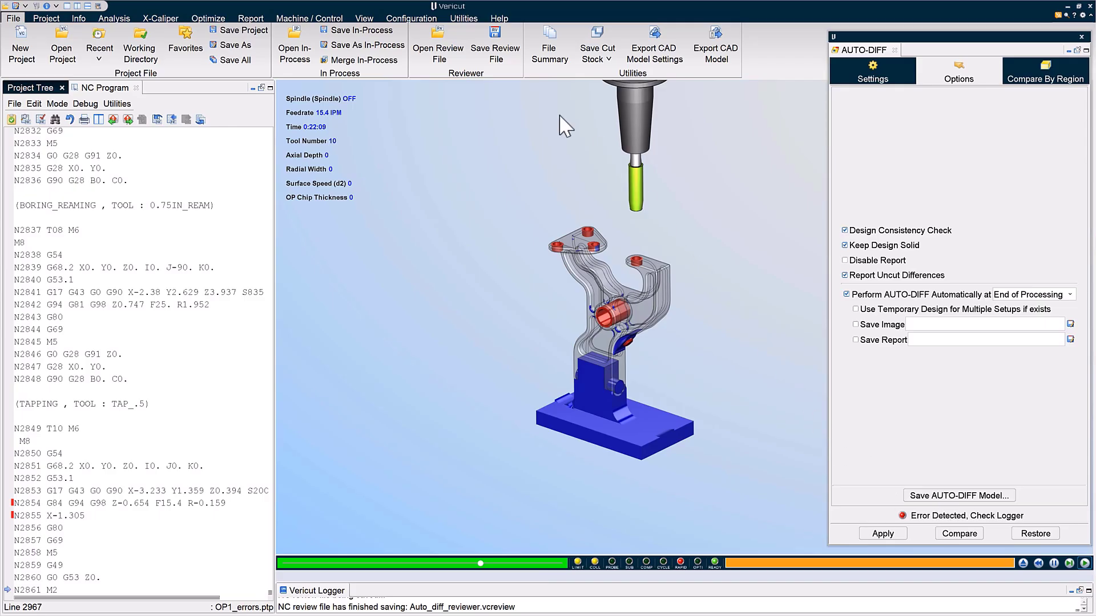
- Open the saved NC review file in Vericut Reviewer
{"action": "left_click", "coordinate": [437, 42]}
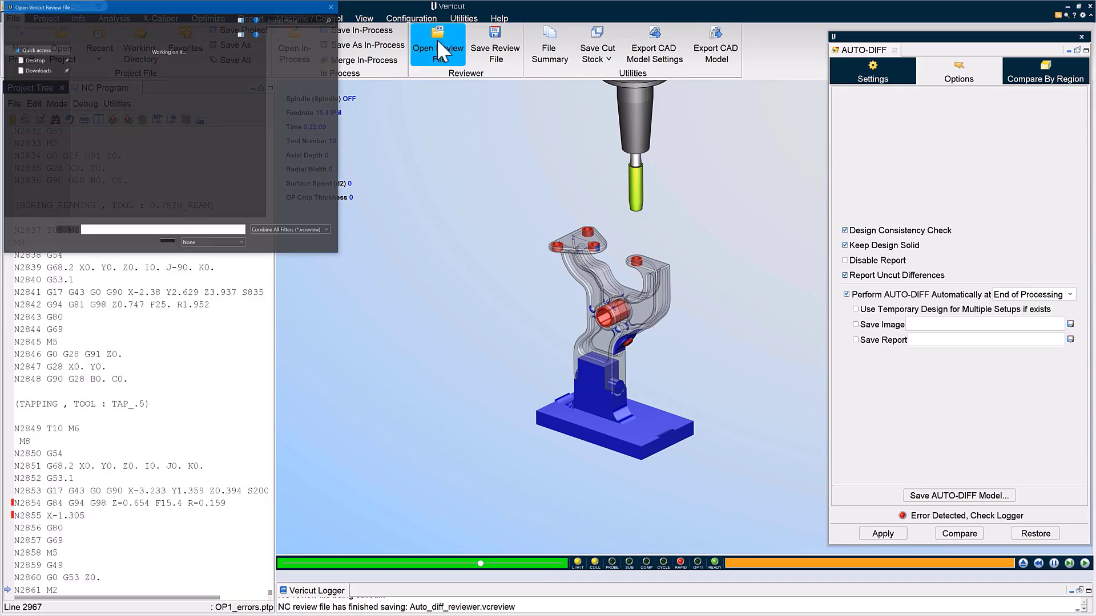
{"action": "double_click", "coordinate": [94, 134]}
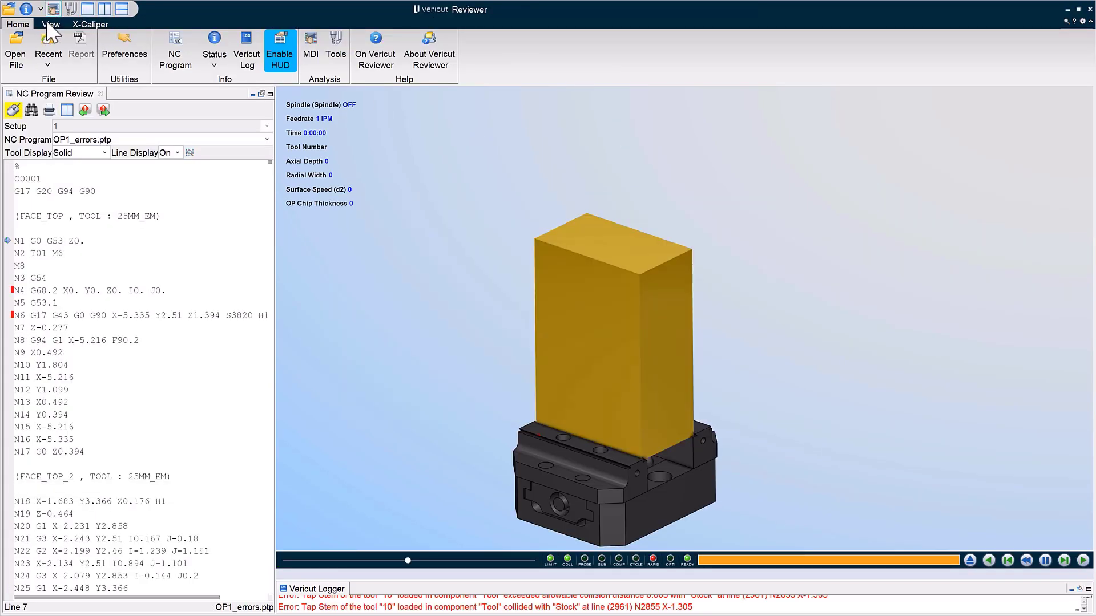
- Display the AUTO-DIFF results on the reviewed part and turn off the design model in the AUTO-DIFF display settings
{"action": "left_click", "coordinate": [54, 28]}
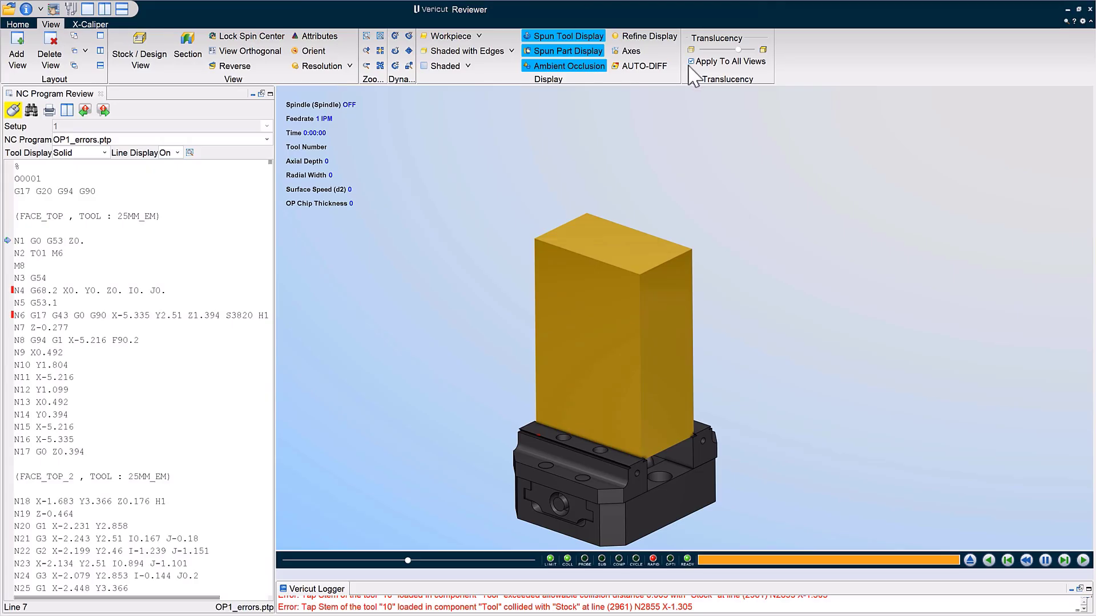
{"action": "left_click", "coordinate": [648, 65]}
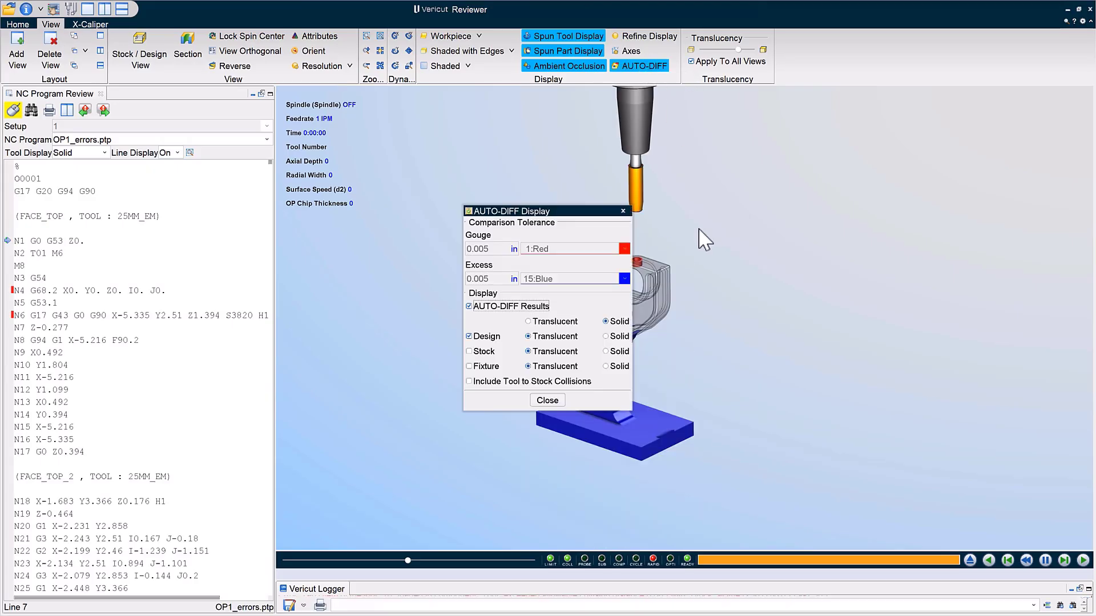
{"action": "middle_click_drag", "start_coordinate": [714, 269], "coordinate": [875, 281]}
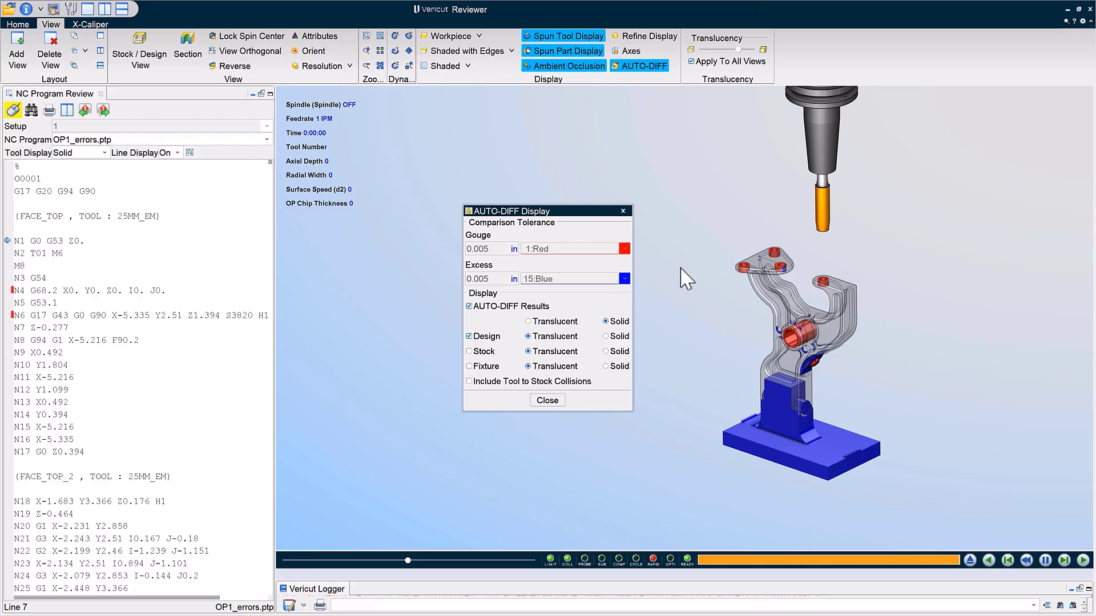
{"action": "left_click", "coordinate": [469, 337]}
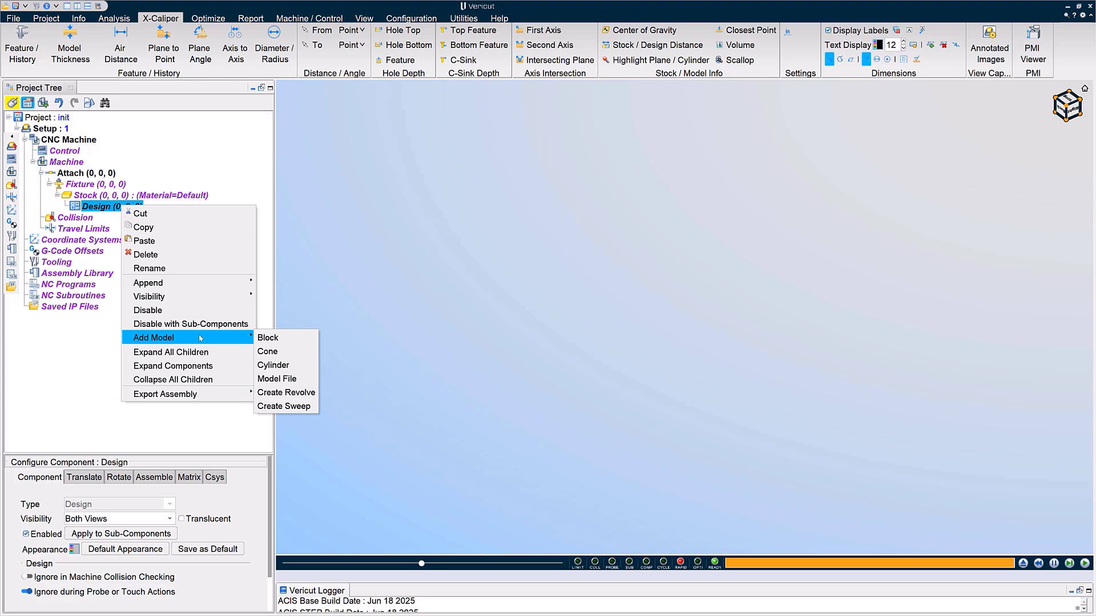
- Add the model file nist_ftc_10_asme1_ap242-e2.stp to the Design component in the Vericut project tree
{"action": "left_click", "coordinate": [276, 379]}
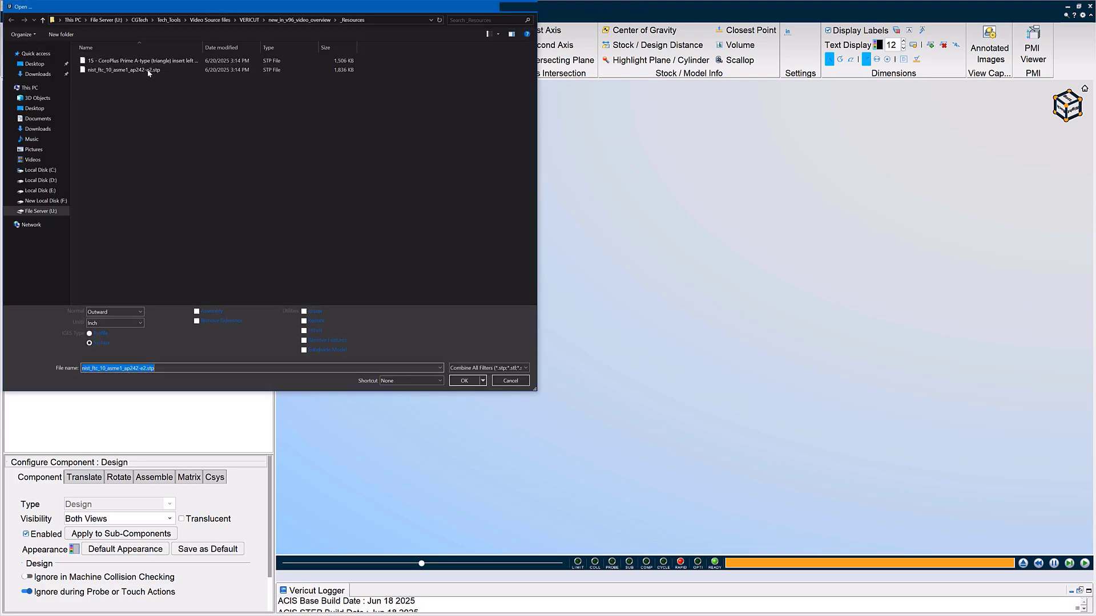
{"action": "double_click", "coordinate": [147, 70]}
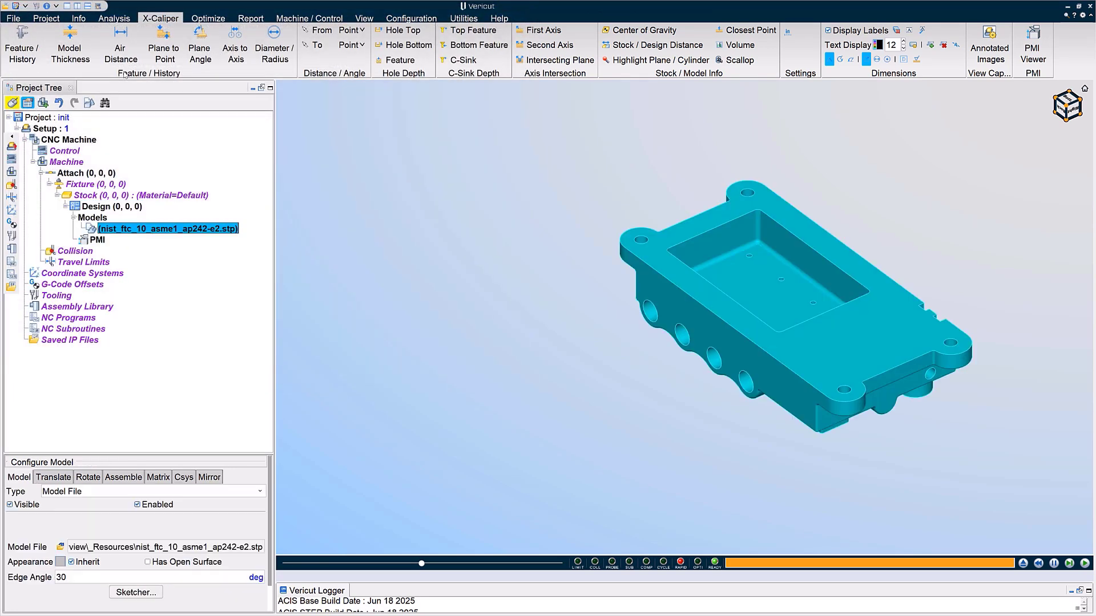
- Open the PMI Viewer for the imported design model and display the captured view MBD_B
{"action": "left_click", "coordinate": [94, 240]}
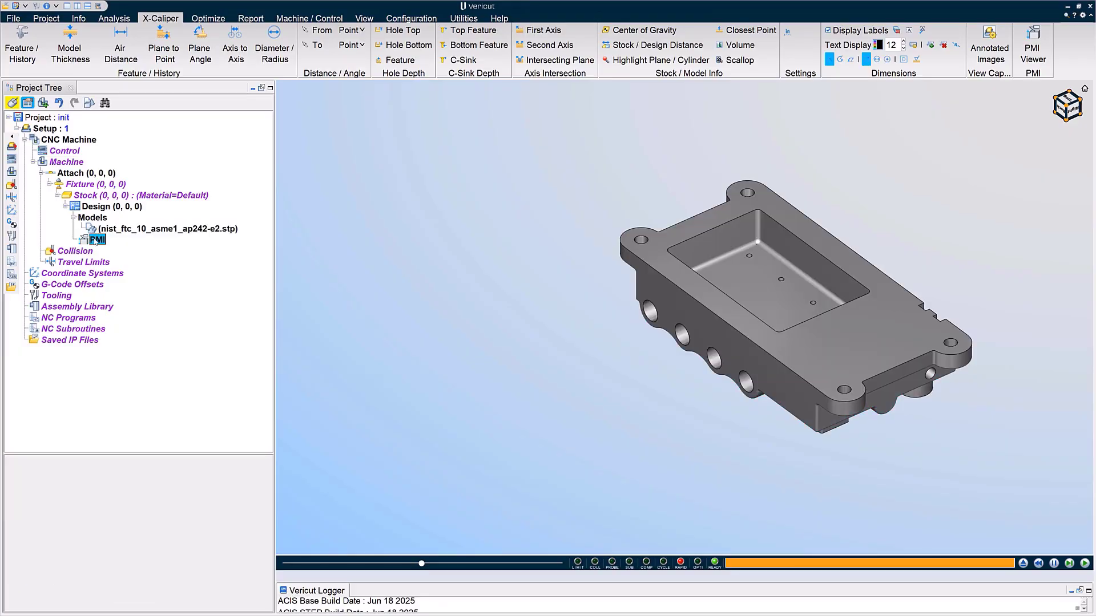
{"action": "double_click", "coordinate": [95, 239]}
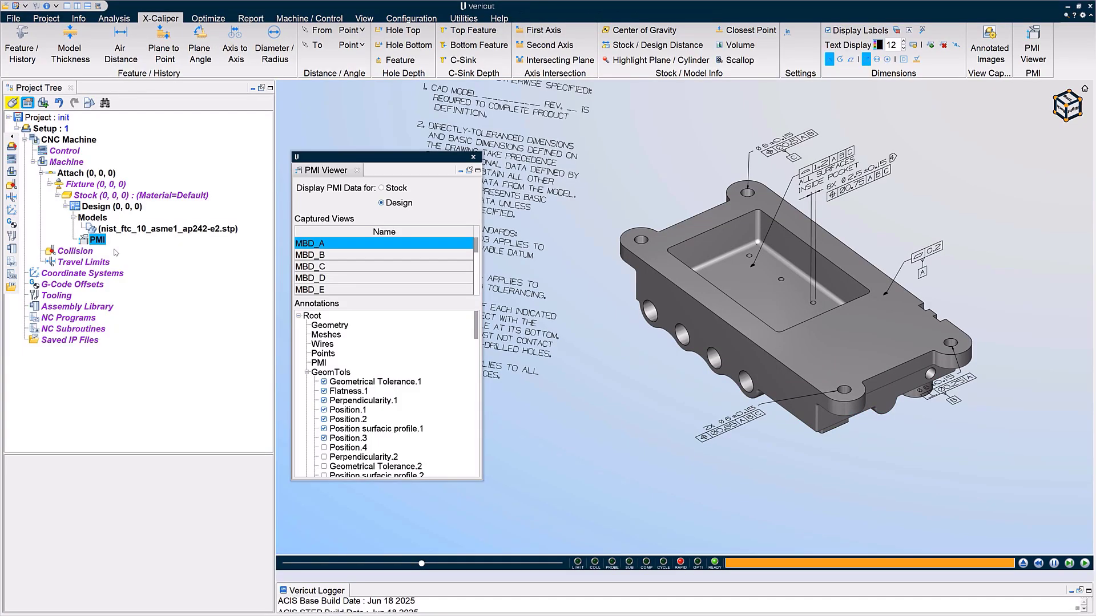
{"action": "left_click", "coordinate": [386, 256]}
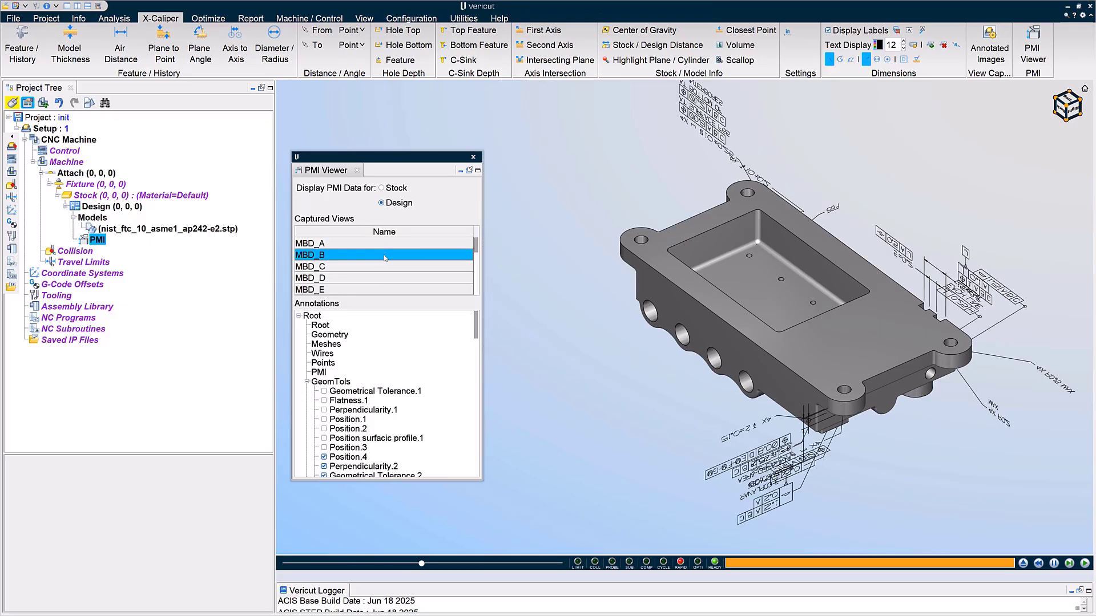
- Display the captured views MBD_C and MBD_D of the design model's PMI, and return through MBD_B to MBD_A
{"action": "left_click", "coordinate": [380, 268]}
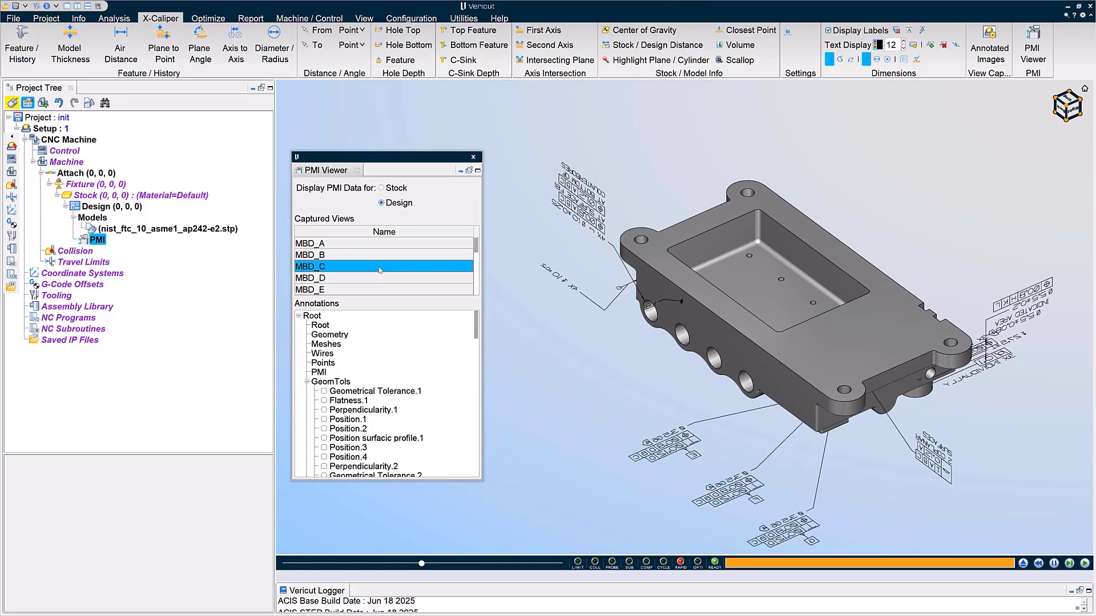
{"action": "left_click", "coordinate": [366, 279]}
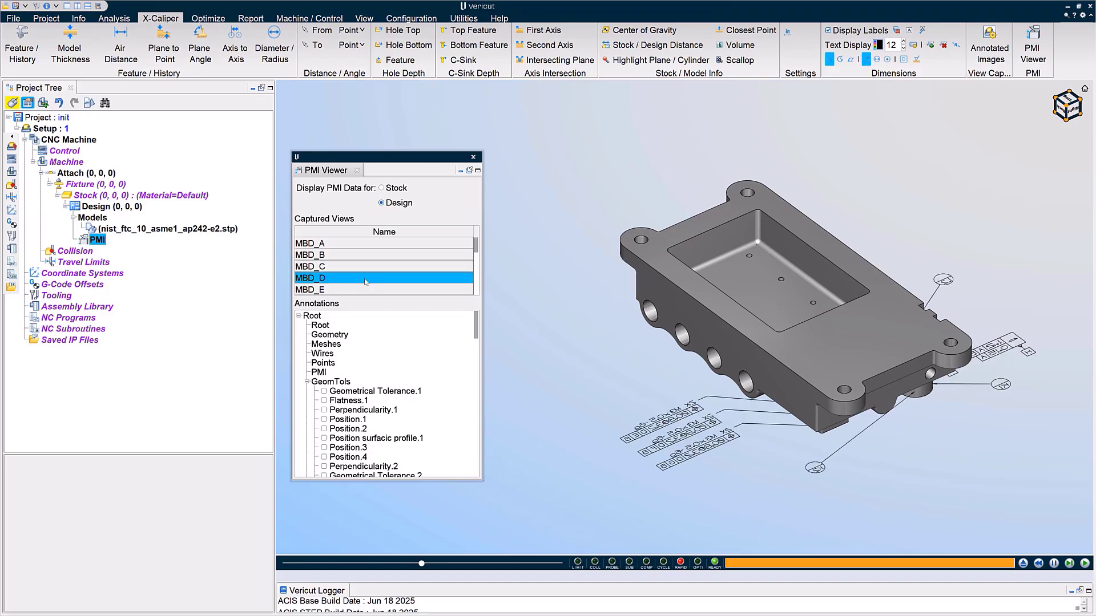
{"action": "middle_click_drag", "start_coordinate": [606, 340], "coordinate": [626, 368]}
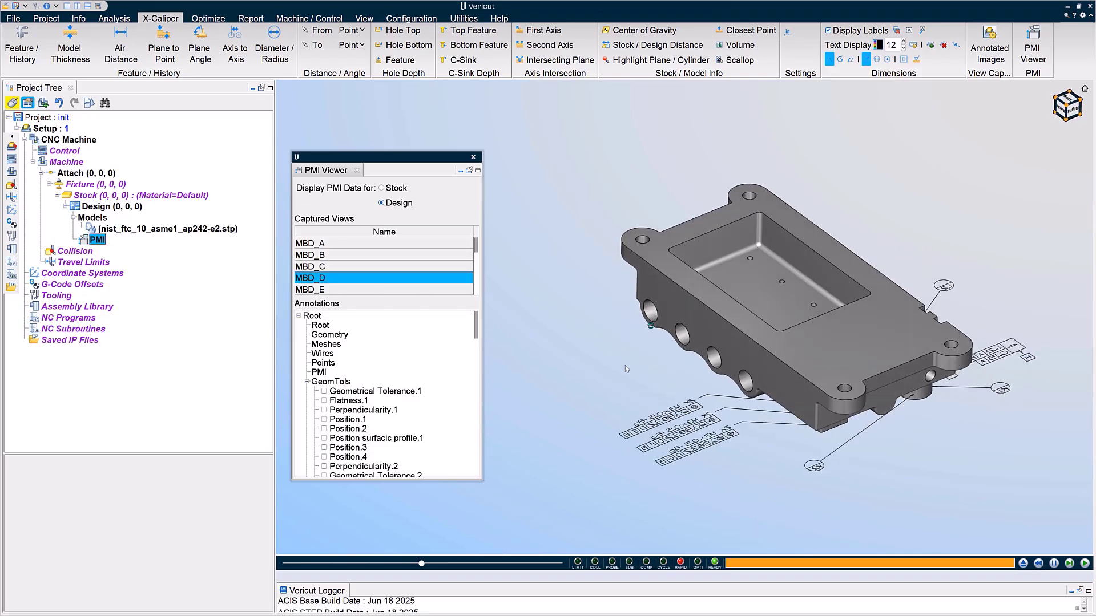
{"action": "left_click", "coordinate": [372, 267]}
{"action": "left_click", "coordinate": [372, 256]}
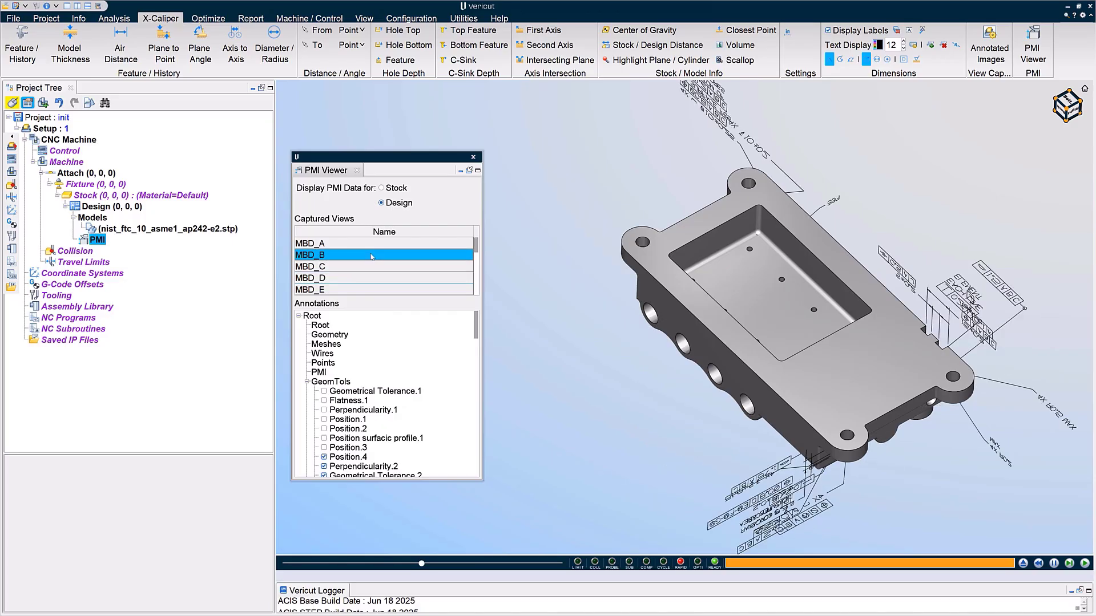
{"action": "left_click", "coordinate": [370, 244]}
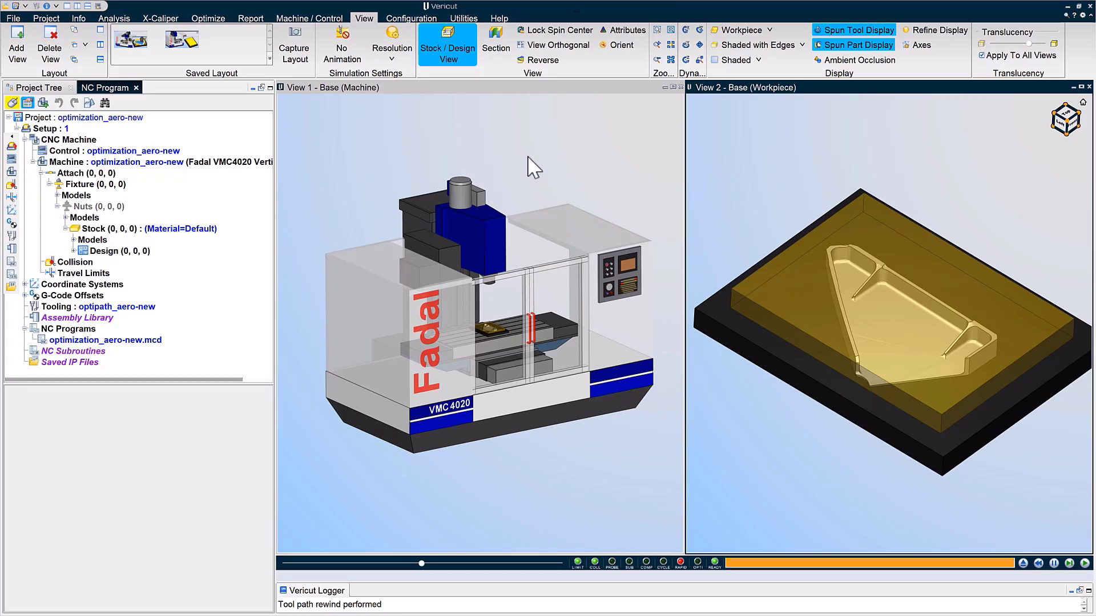
- Enlarge the workpiece view to fill the display area, turn off Stock / Design View and select the stock block
{"action": "left_click", "coordinate": [689, 97]}
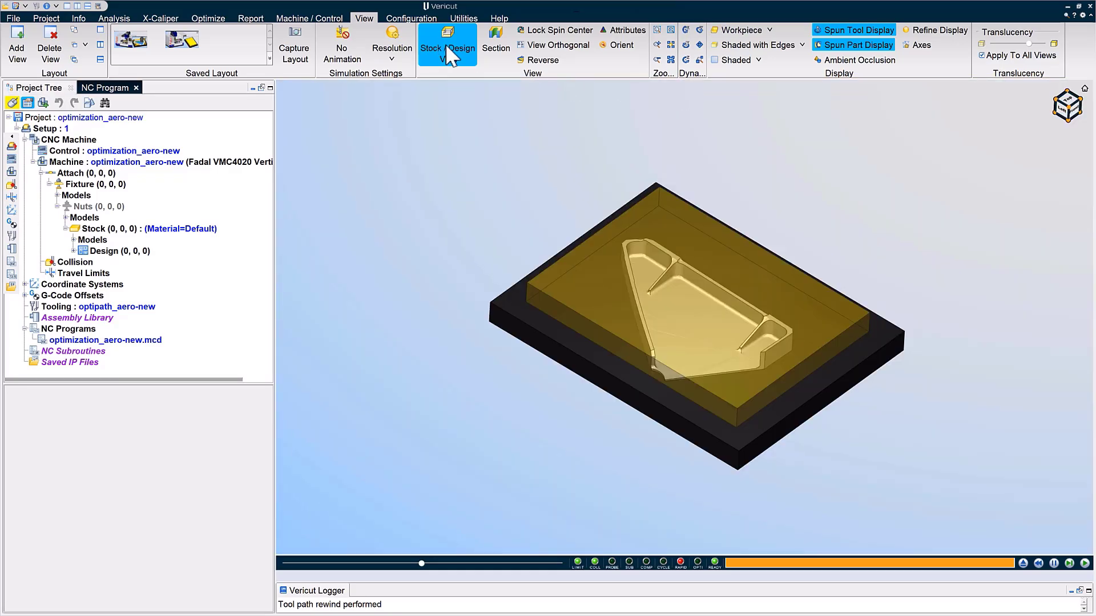
{"action": "left_click", "coordinate": [450, 52]}
{"action": "left_click", "coordinate": [624, 306]}
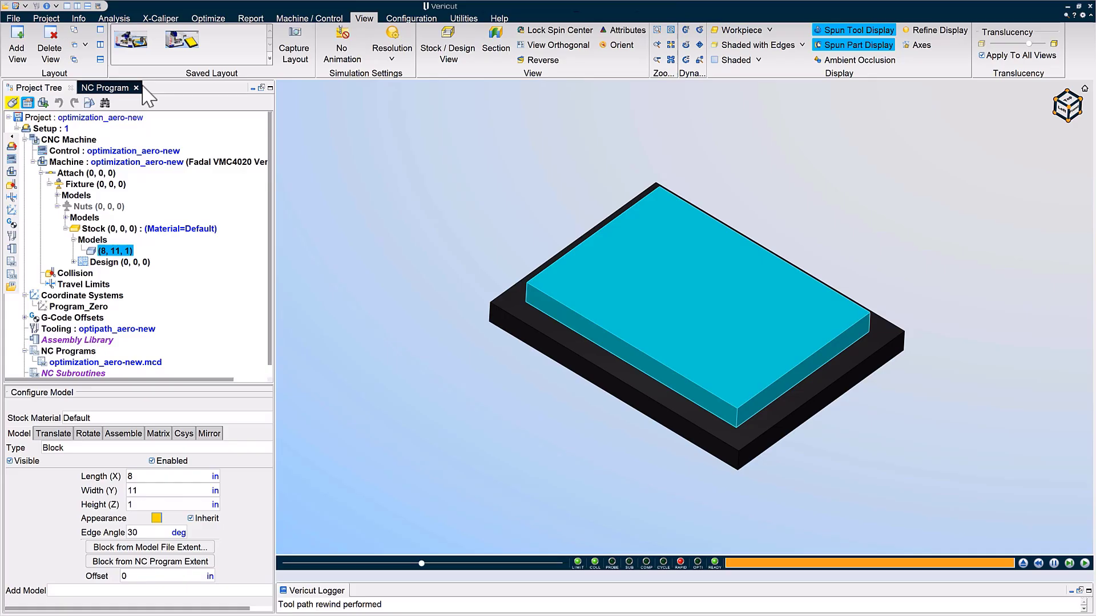
- Check the stock material in the NC program and set the Stock component's material to Aluminum+7075+HB150, filtering the material catalog by 7075
{"action": "left_click", "coordinate": [106, 89]}
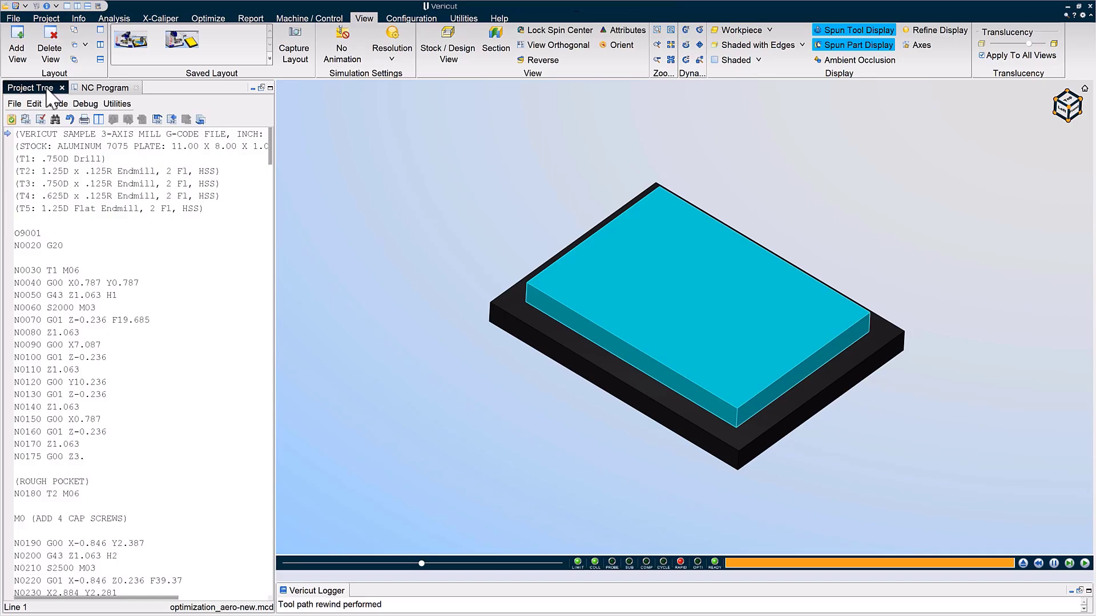
{"action": "left_click", "coordinate": [52, 88]}
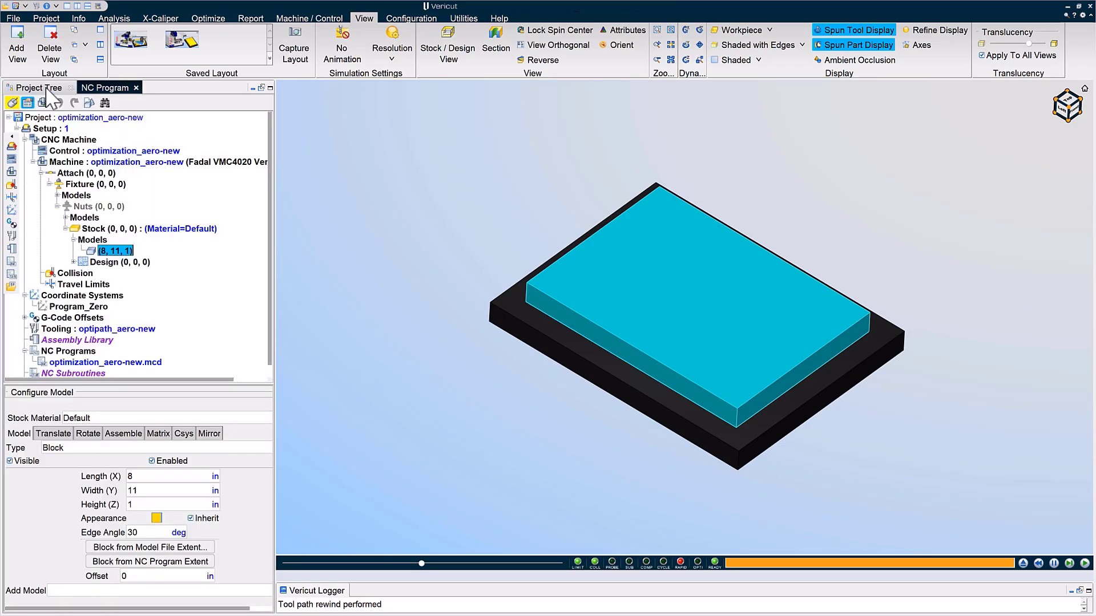
{"action": "left_click", "coordinate": [169, 229]}
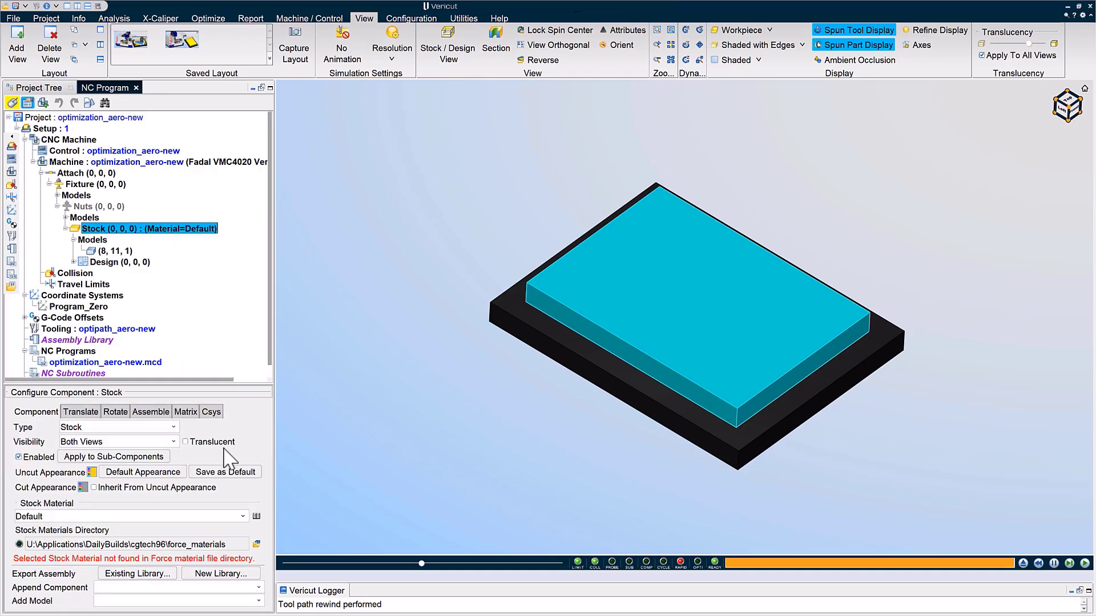
{"action": "left_click", "coordinate": [256, 516]}
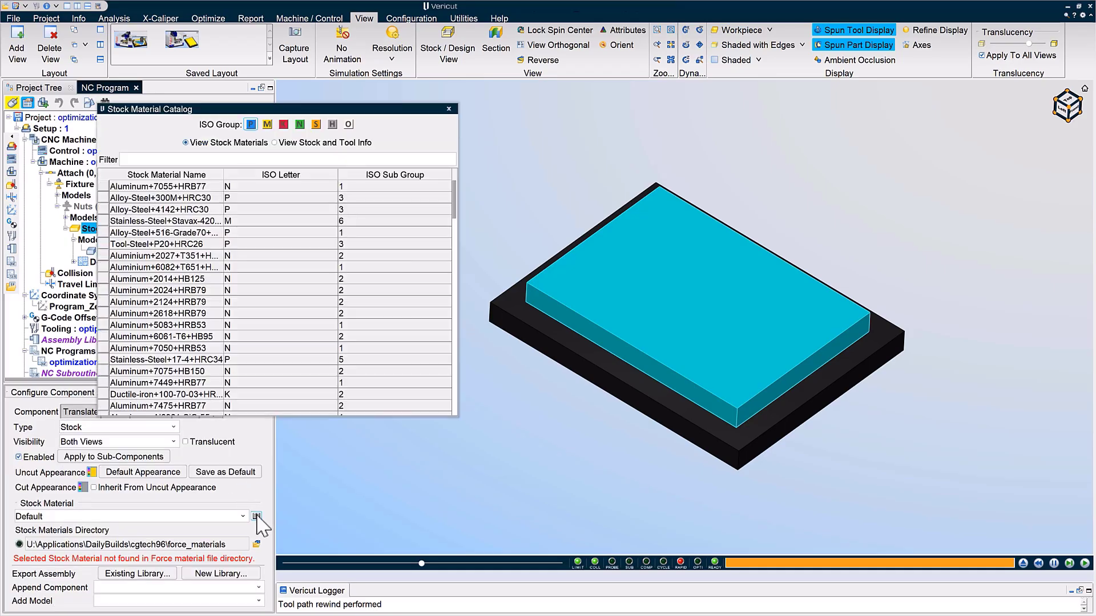
{"action": "left_click", "coordinate": [165, 160]}
{"action": "type", "text": "7075"}
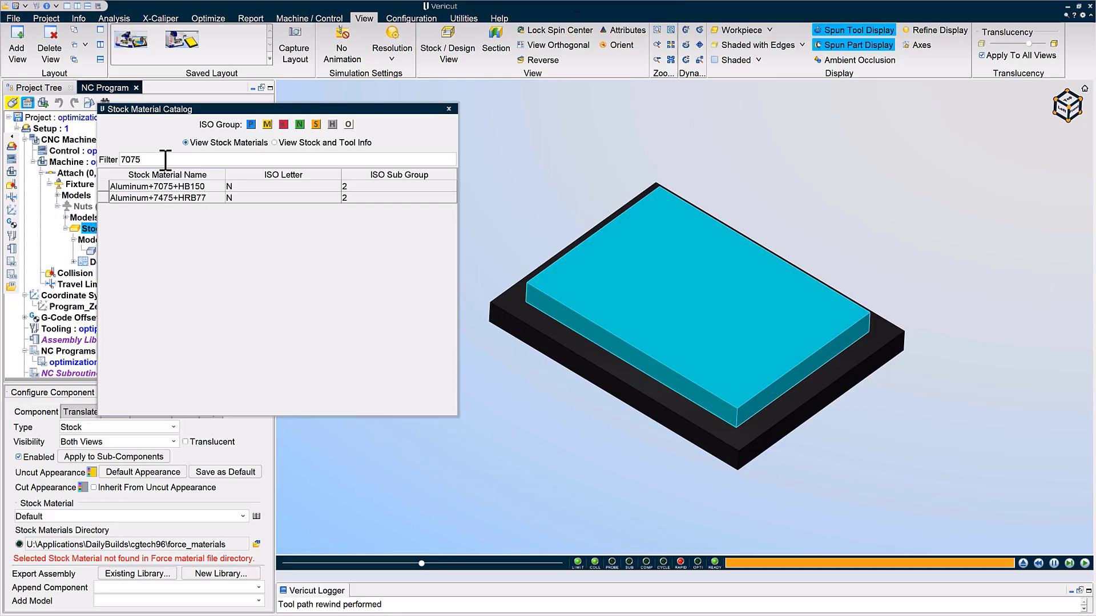
{"action": "double_click", "coordinate": [162, 186]}
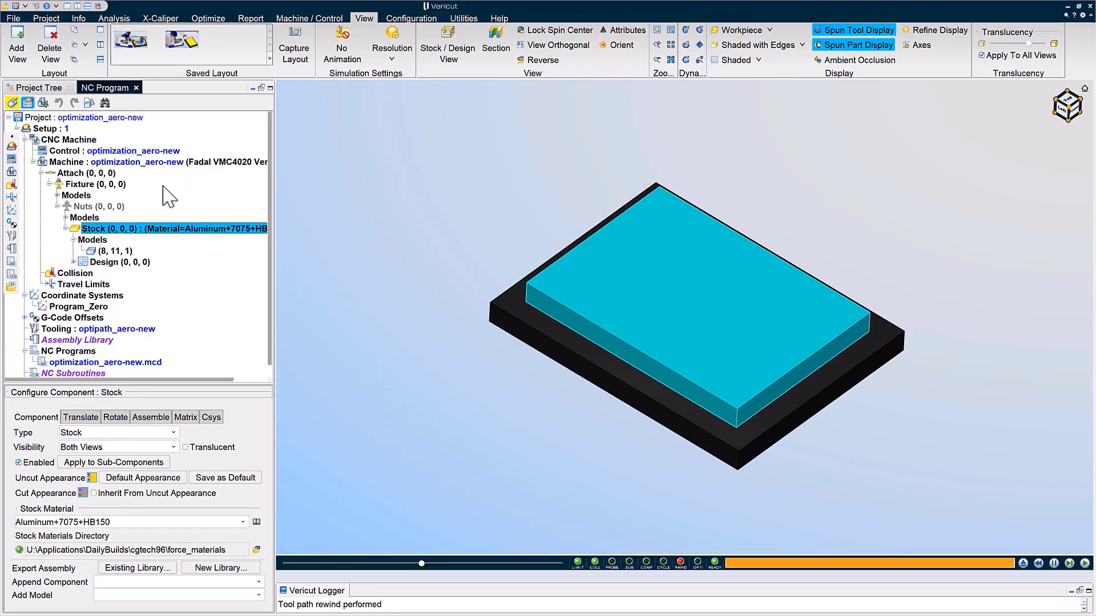
- Set the optimization mode to Optimize with default tool data provided and begin optimizing the NC program
{"action": "left_click", "coordinate": [217, 20]}
{"action": "left_click", "coordinate": [23, 47]}
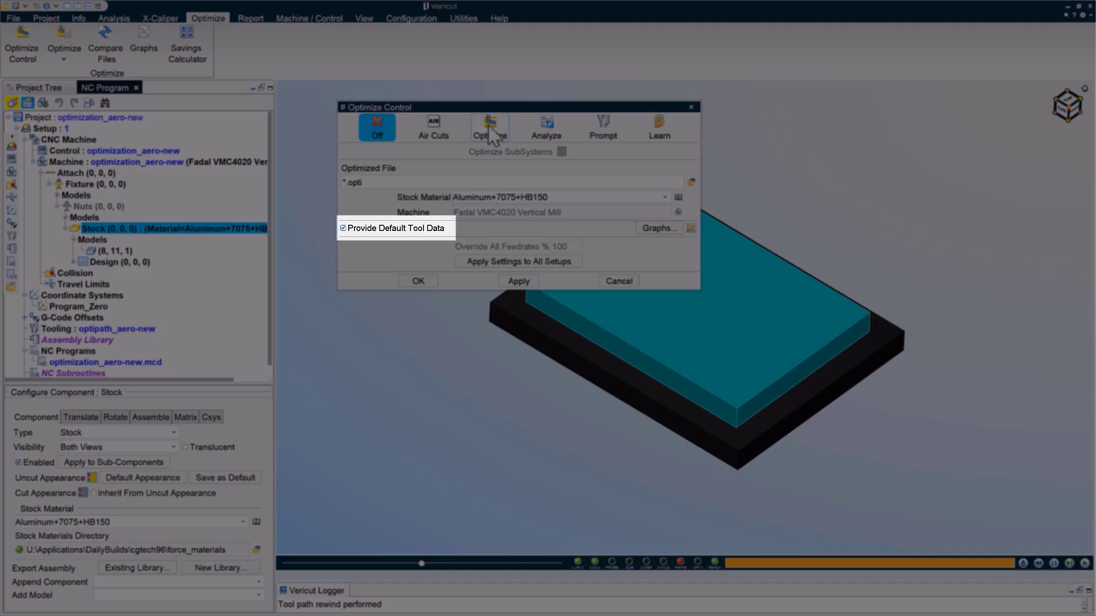
{"action": "left_click", "coordinate": [490, 127]}
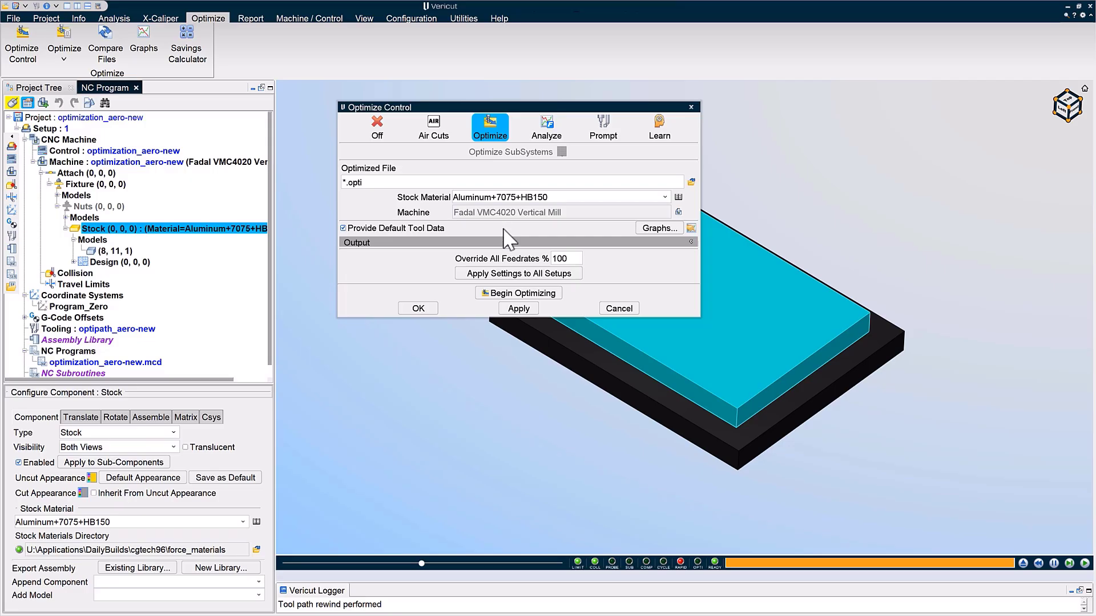
{"action": "left_click", "coordinate": [518, 292]}
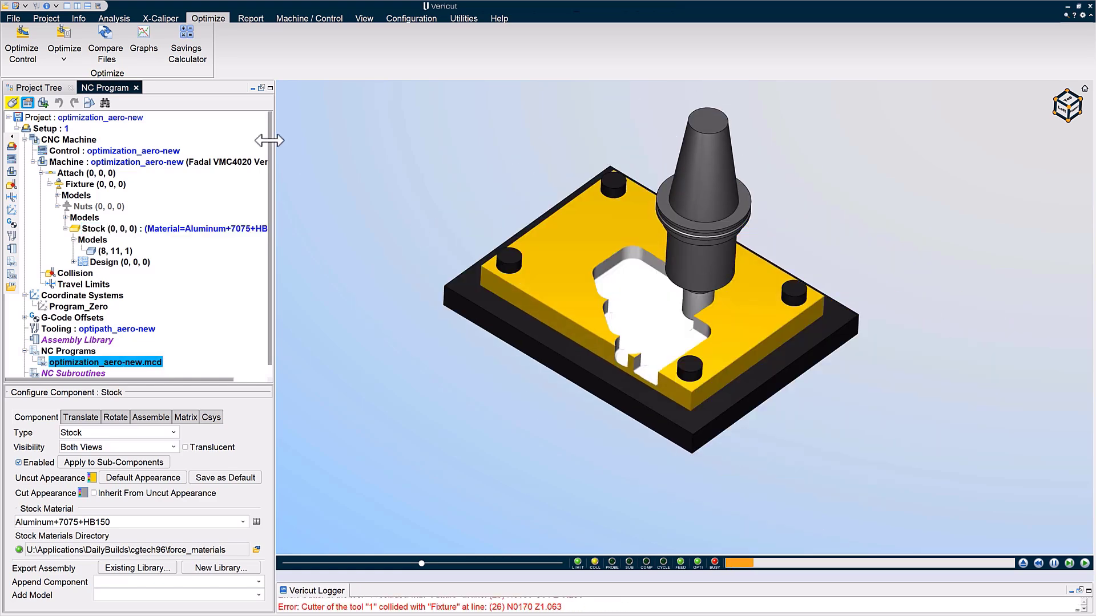
- Open the optimization graphs and calculate the yearly workshop savings
{"action": "left_click", "coordinate": [143, 43]}
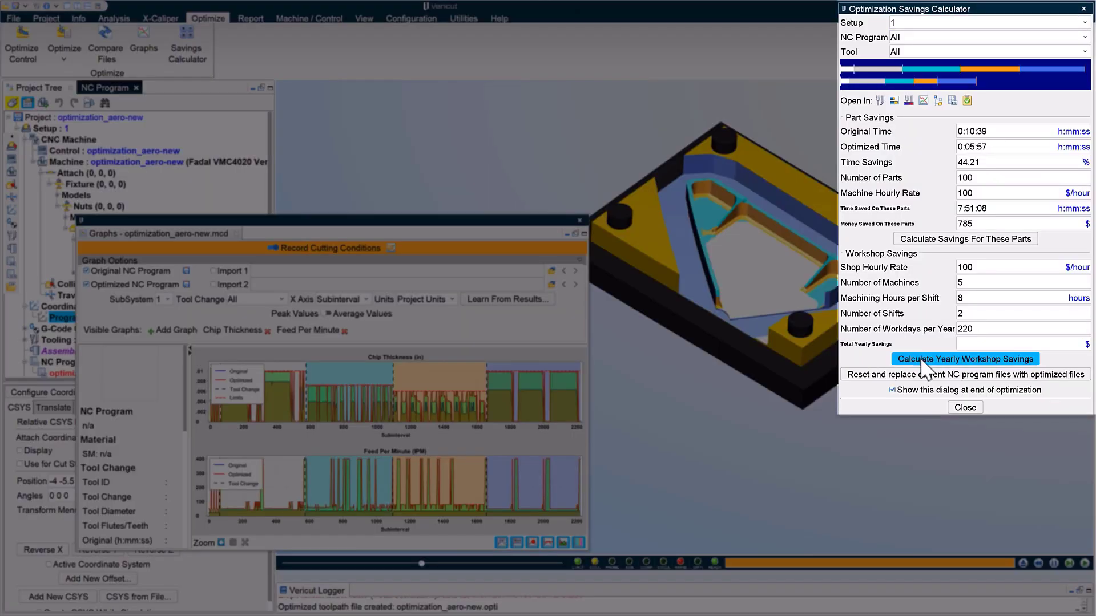
{"action": "left_click", "coordinate": [923, 360]}
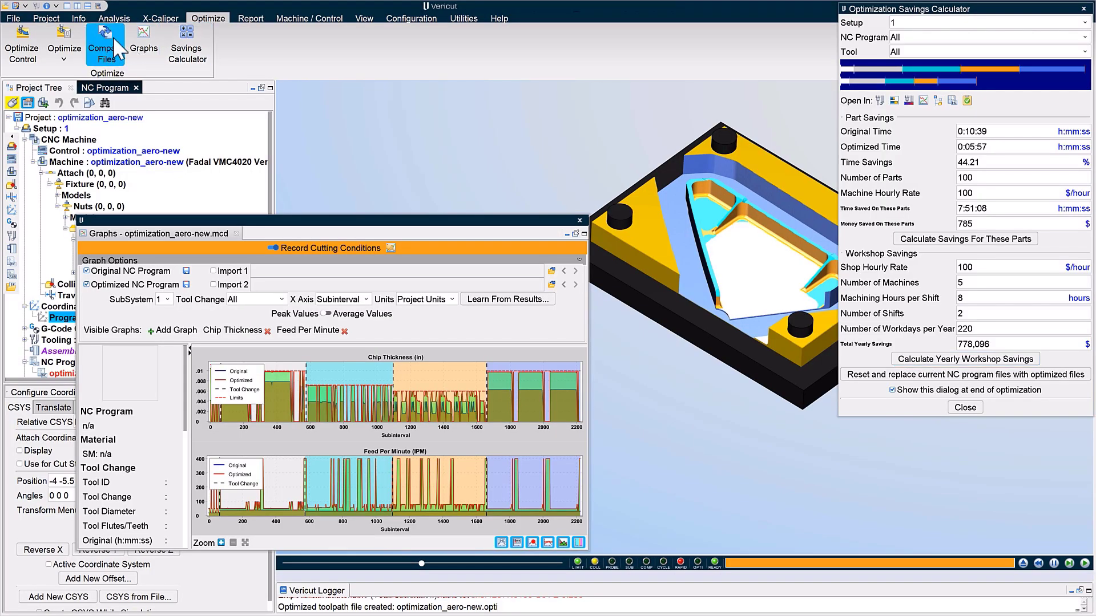
- Compare the original NC program with the optimized file optimization_aero-new.opti and examine the feed rate changes
{"action": "left_click", "coordinate": [105, 49]}
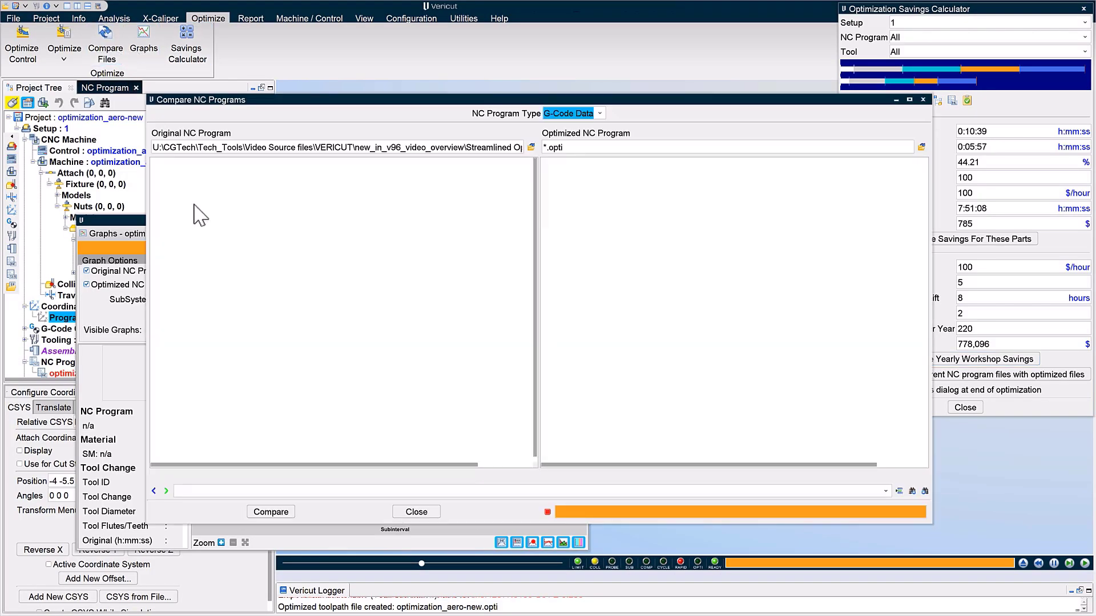
{"action": "left_click", "coordinate": [271, 511]}
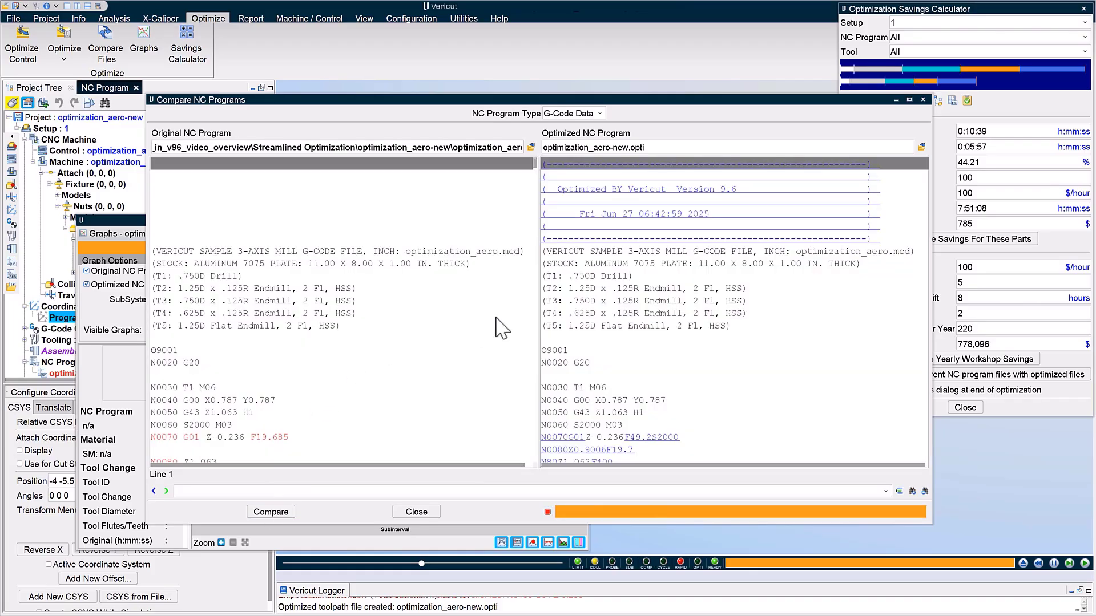
{"action": "scroll", "coordinate": [511, 334], "scroll_direction": "down", "scroll_amount": 9}
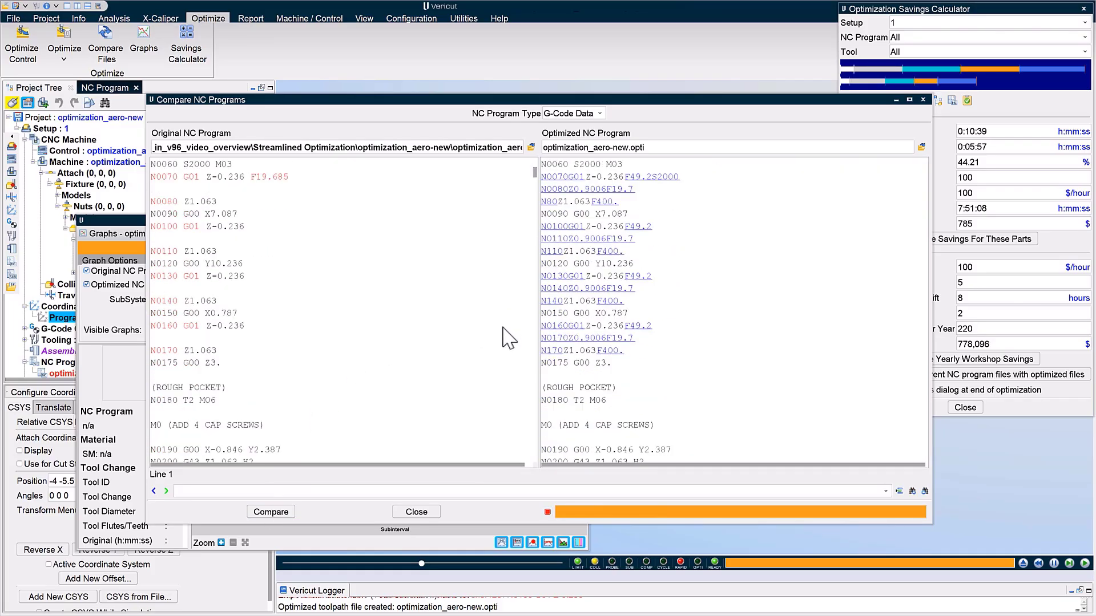
{"action": "scroll", "coordinate": [502, 329], "scroll_direction": "down", "scroll_amount": 15}
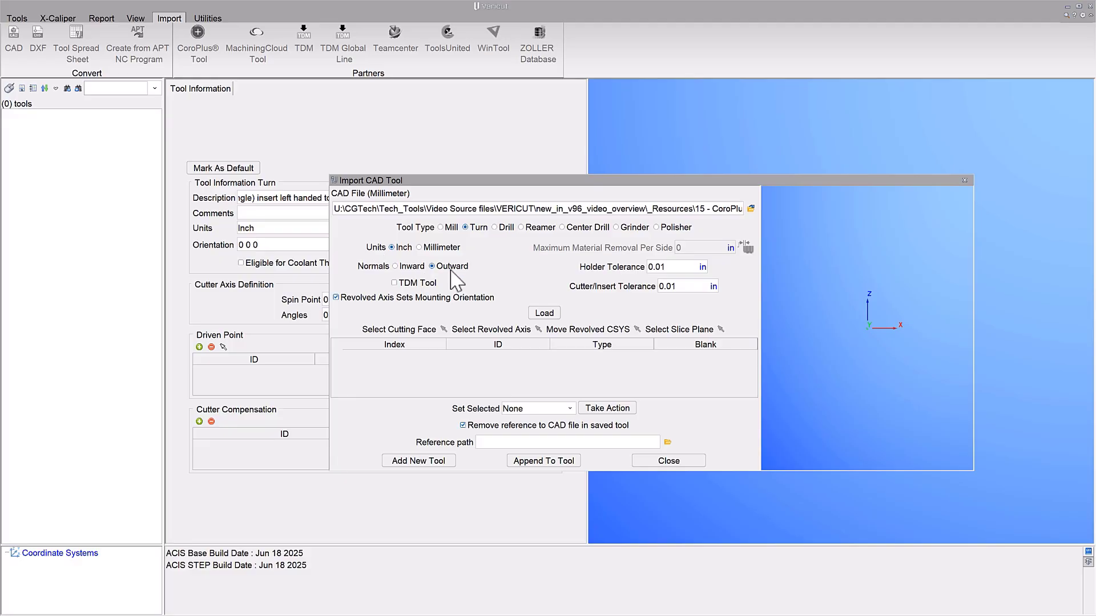
- Load the CoroPlus turning tool's CAD file in inches with outward normals, check the insert's cutting face and add it as a new tool
{"action": "left_click", "coordinate": [541, 314]}
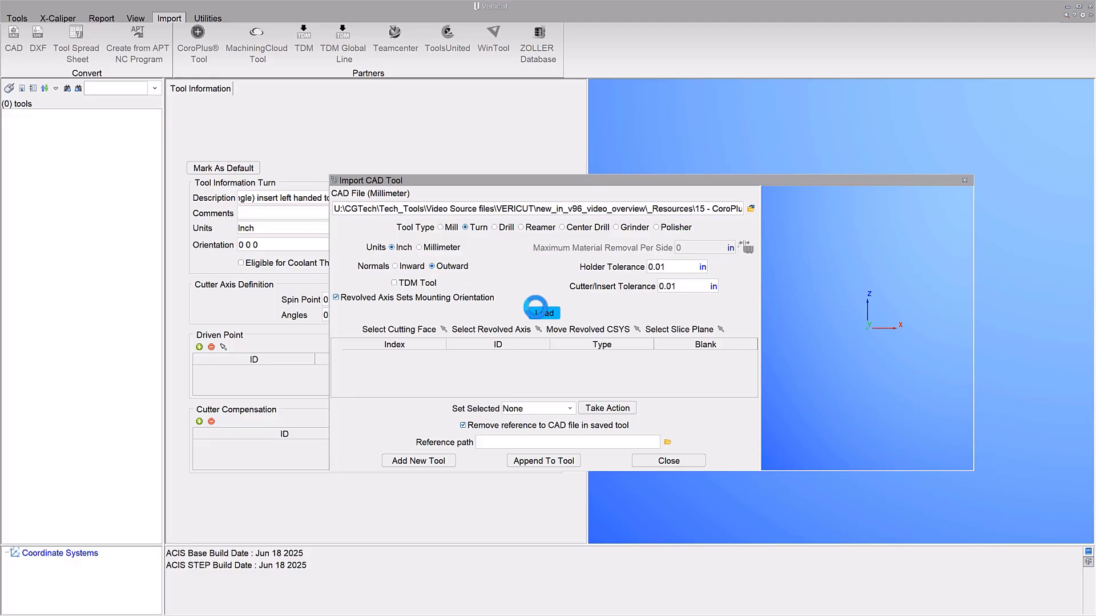
{"action": "left_click", "coordinate": [443, 330]}
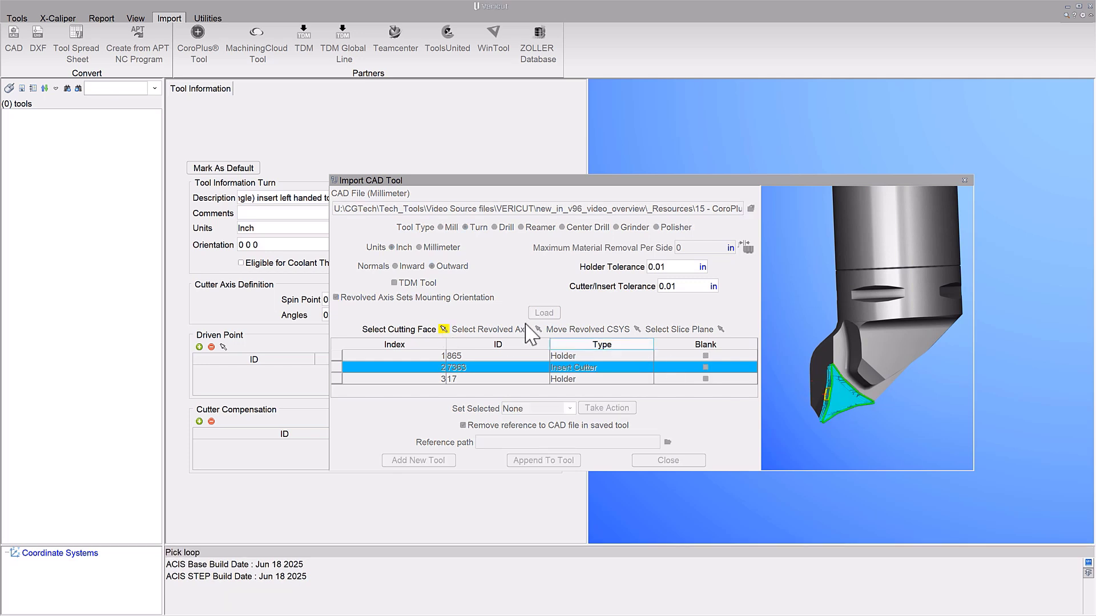
{"action": "left_click", "coordinate": [443, 330]}
{"action": "left_click", "coordinate": [421, 462]}
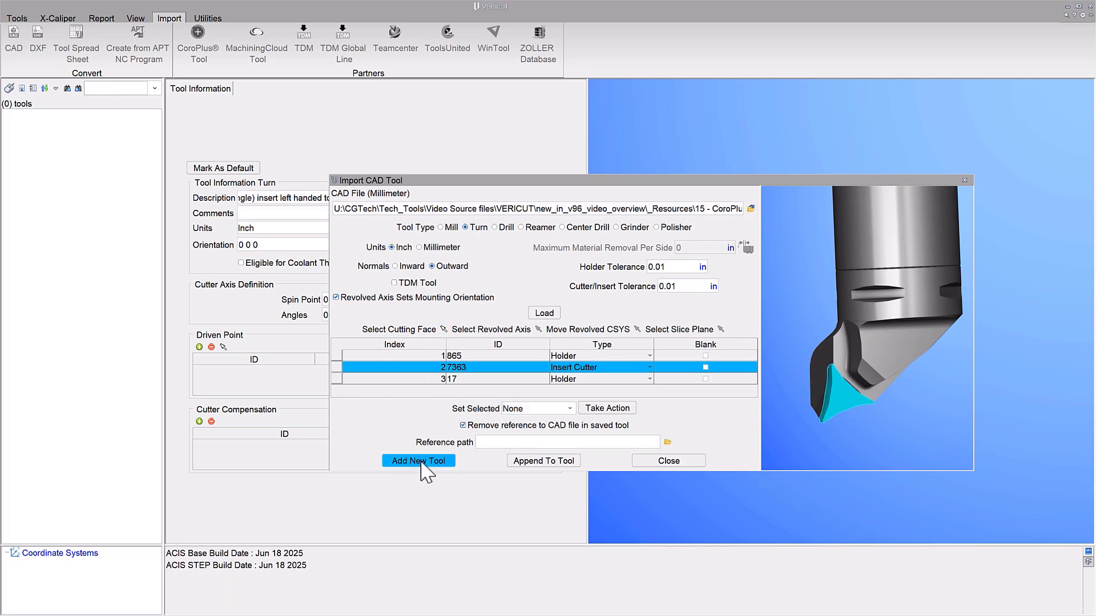
- Show the nose radius grid points on the imported tool's cutter and move driven point 1 to the grid's upper-left point
{"action": "left_click", "coordinate": [43, 143]}
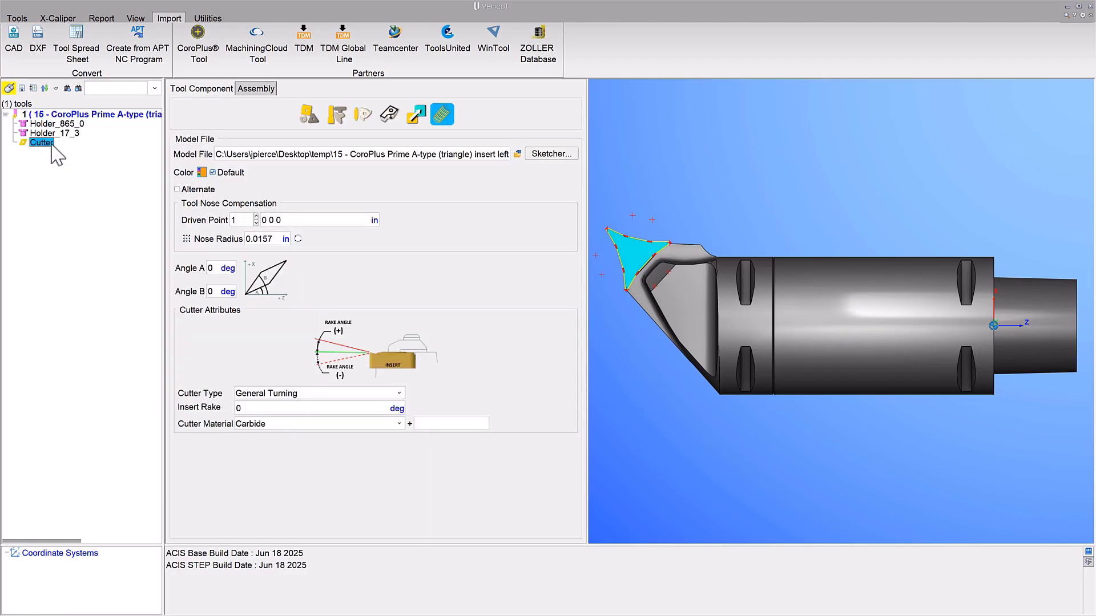
{"action": "left_click", "coordinate": [186, 239]}
{"action": "scroll", "coordinate": [612, 230], "scroll_direction": "up", "scroll_amount": 8}
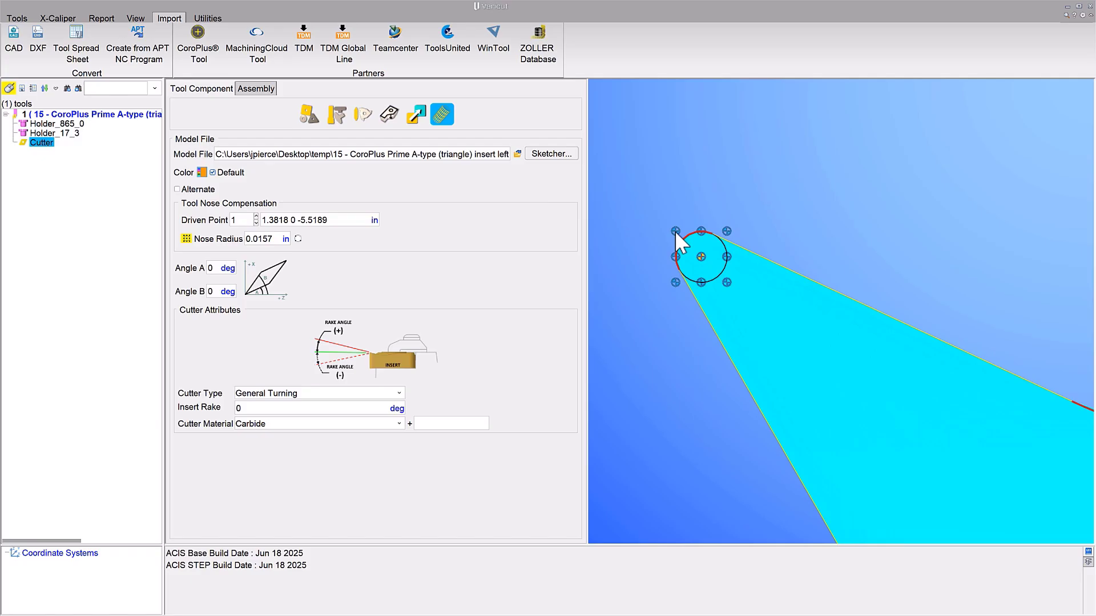
{"action": "right_click", "coordinate": [677, 234]}
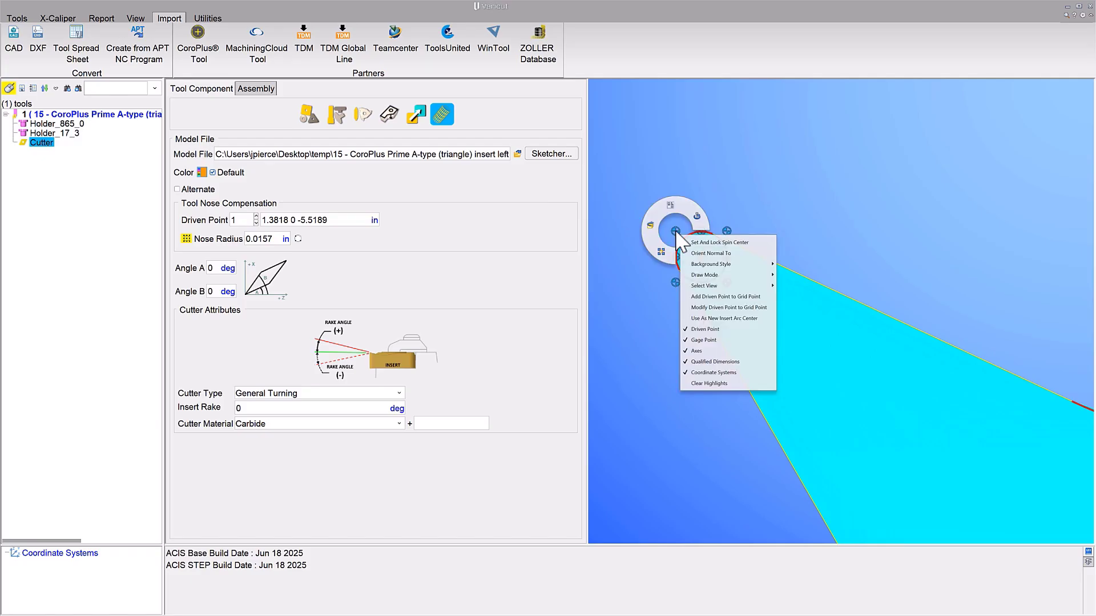
{"action": "left_click", "coordinate": [701, 307]}
{"action": "scroll", "coordinate": [656, 276], "scroll_direction": "down", "scroll_amount": 5}
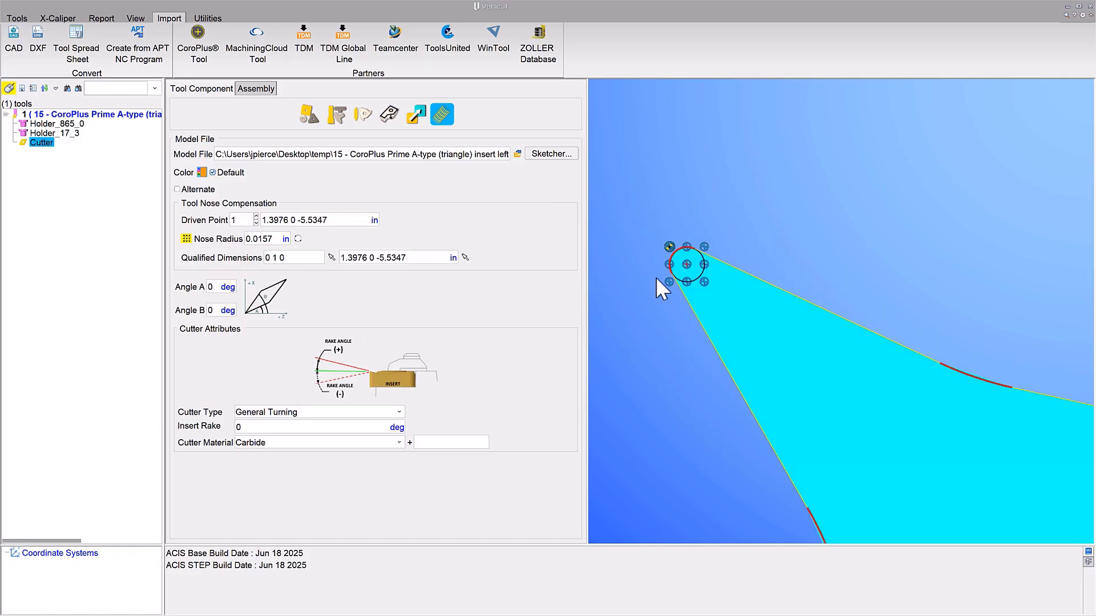